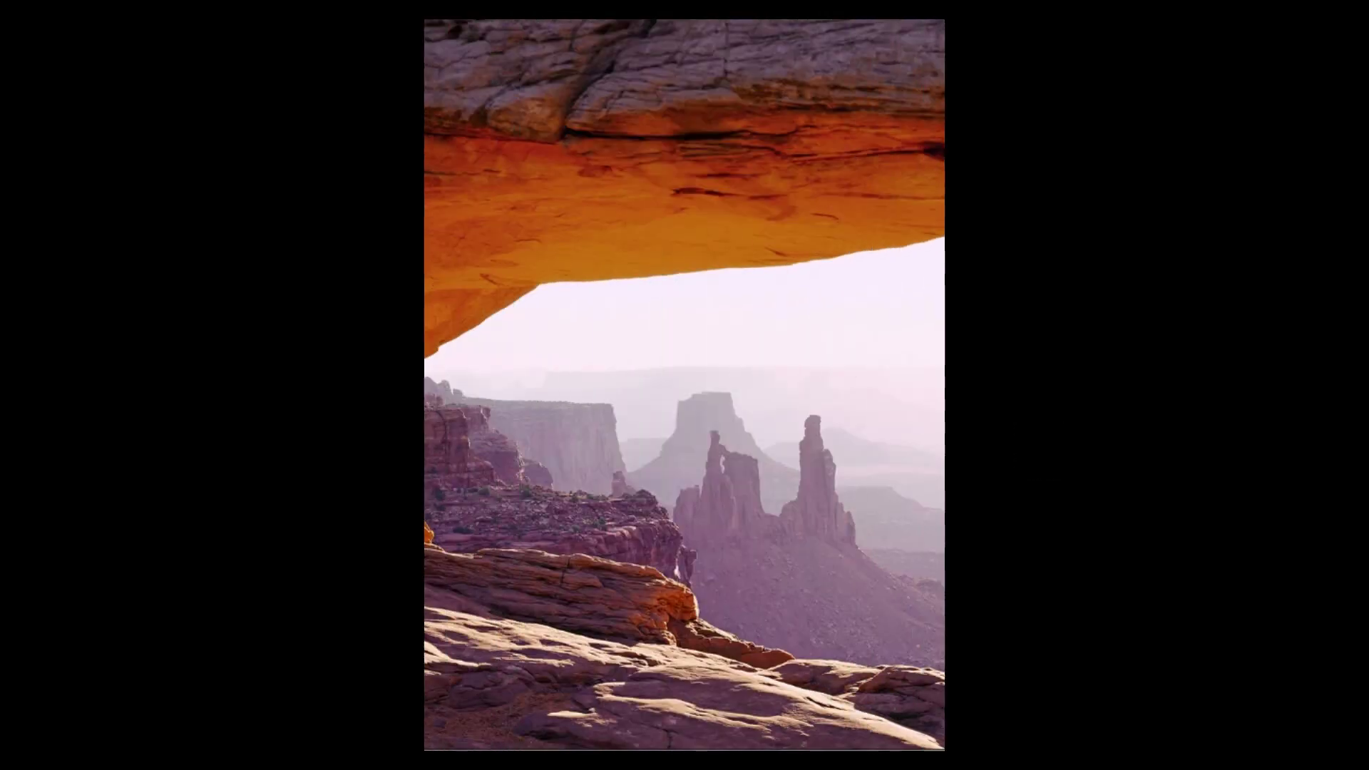
Start a blank Word document and draw a rectangle on the left of the page.
{"action": "left_click", "coordinate": [43, 412]}
{"action": "double_click", "coordinate": [43, 412]}
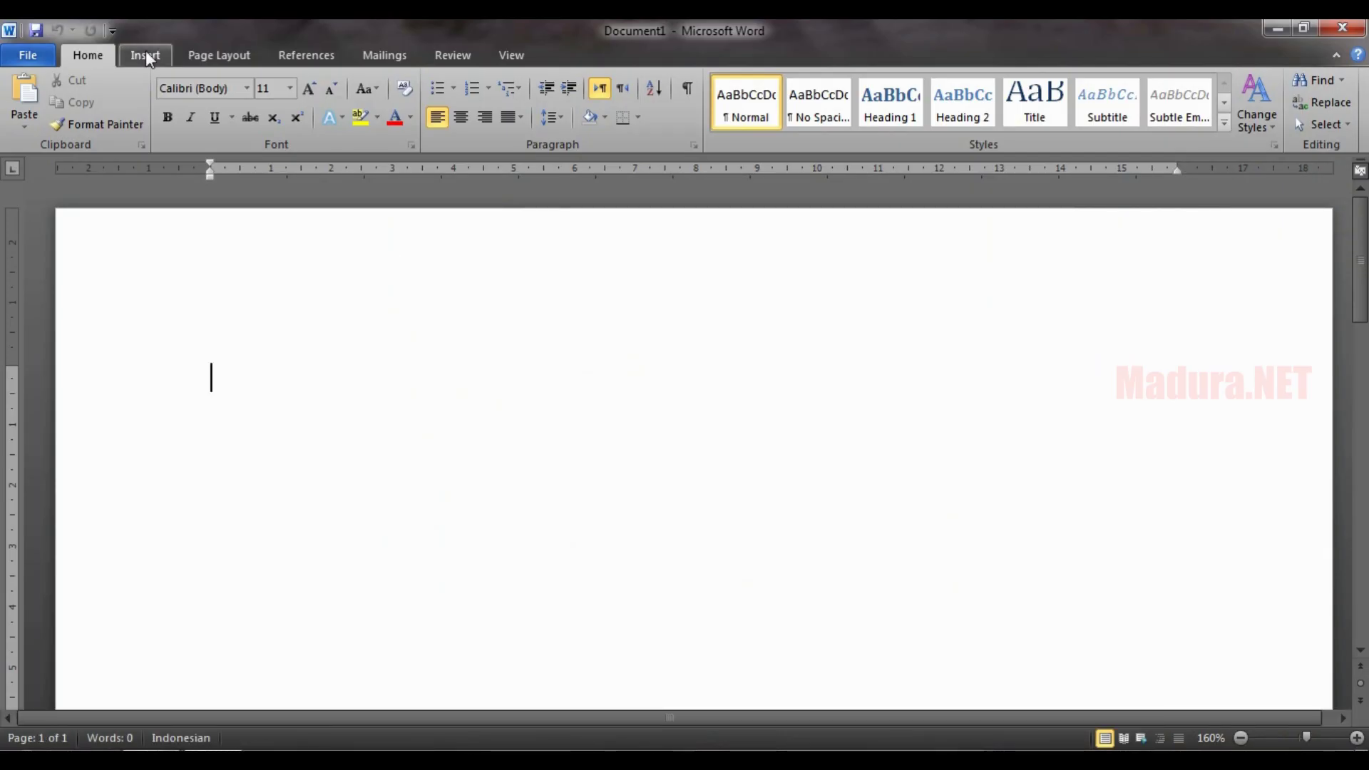
{"action": "left_click", "coordinate": [145, 55]}
{"action": "left_click", "coordinate": [290, 118]}
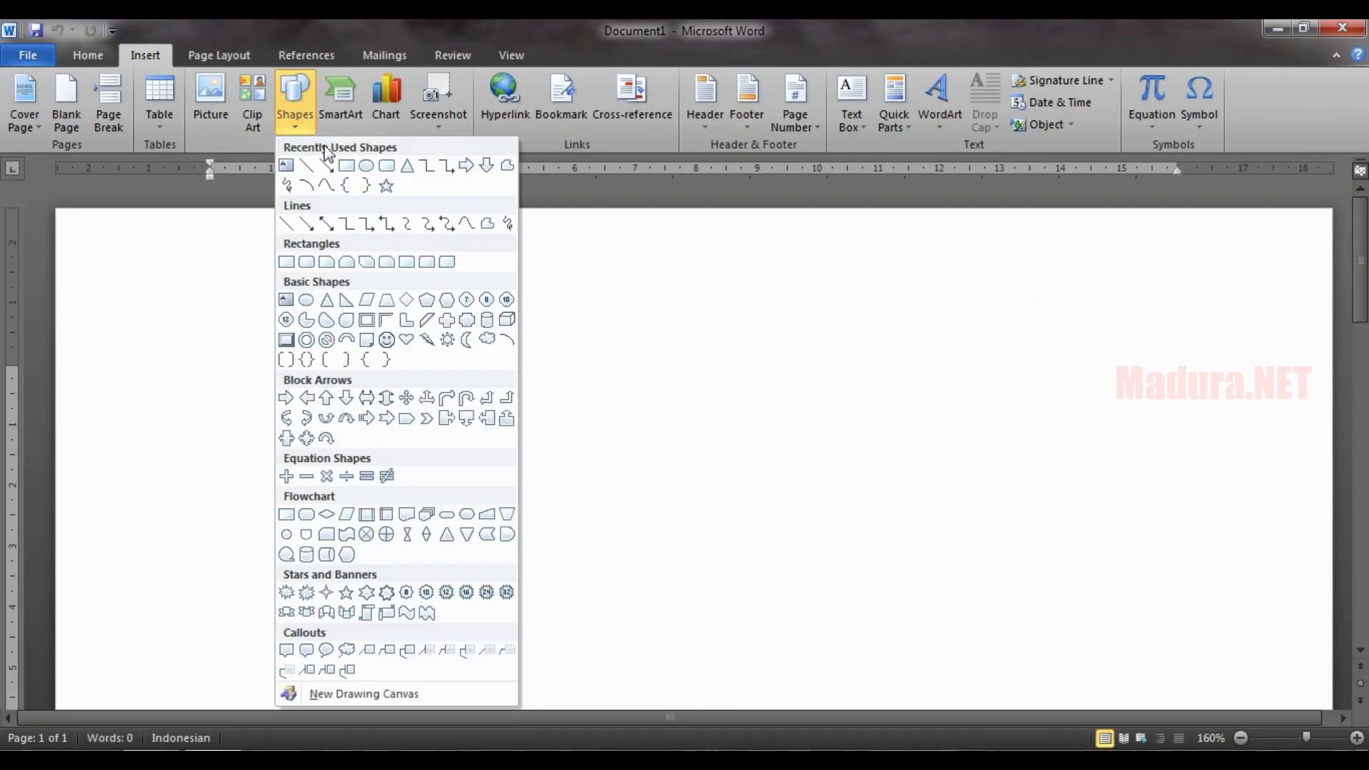
{"action": "left_click", "coordinate": [355, 163]}
{"action": "left_click_drag", "start_coordinate": [211, 364], "coordinate": [413, 651]}
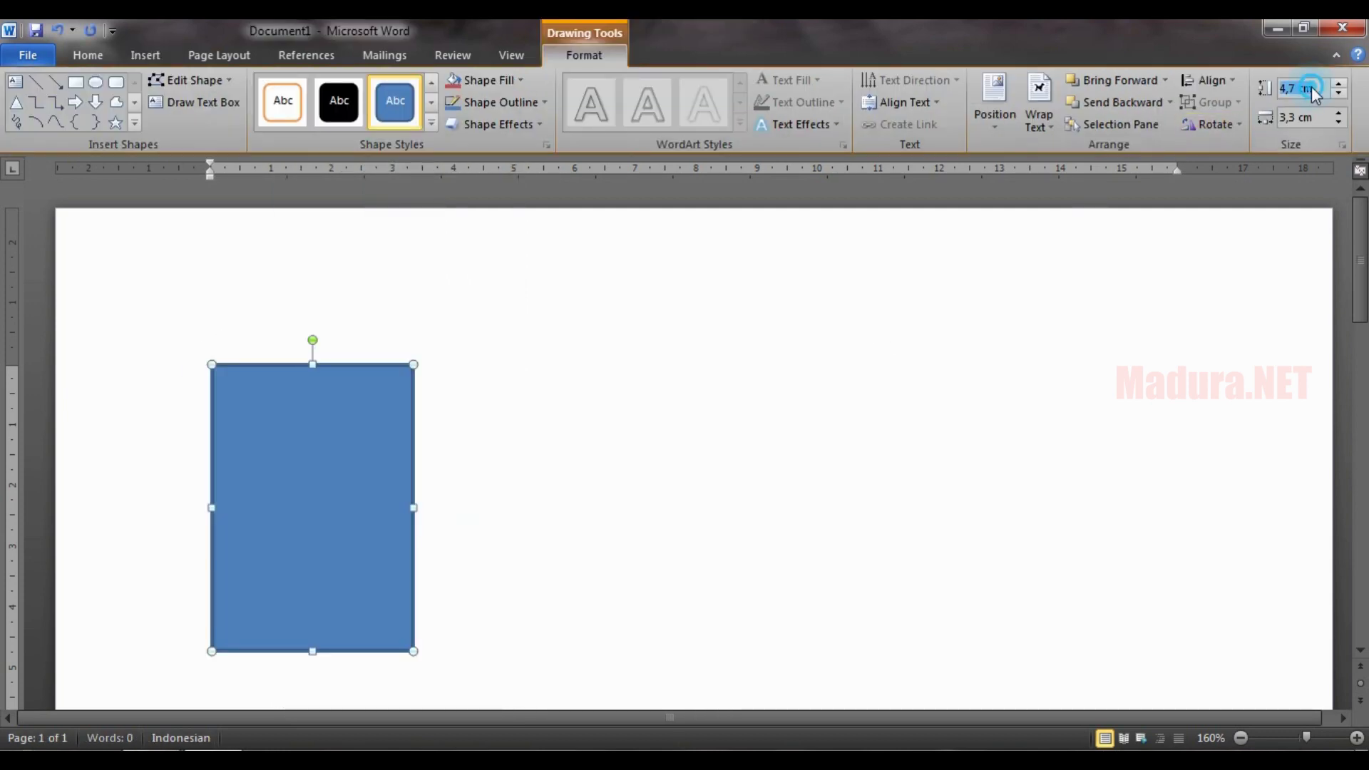
Size the rectangle to 6 cm high by 4 cm wide.
{"action": "left_click", "coordinate": [1323, 87]}
{"action": "type", "text": "6"}
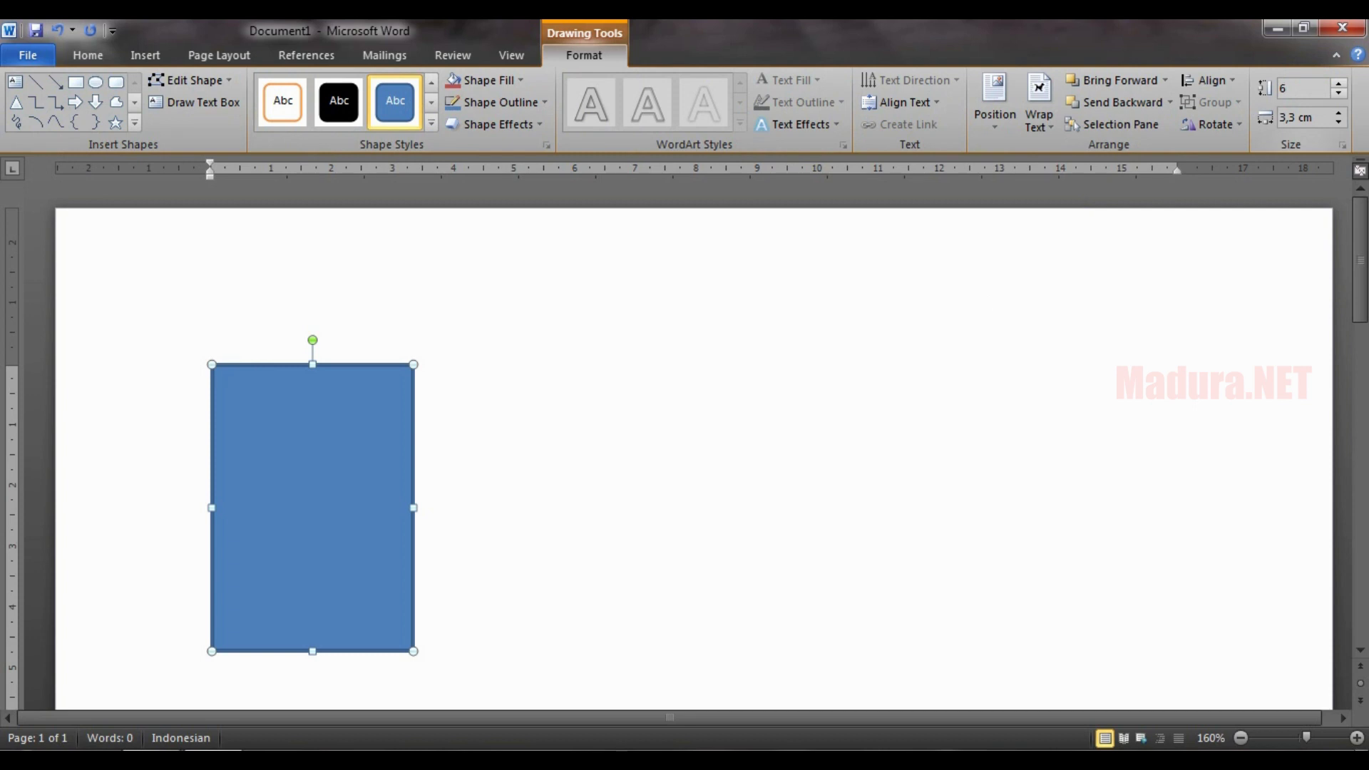
{"action": "key", "text": "Return"}
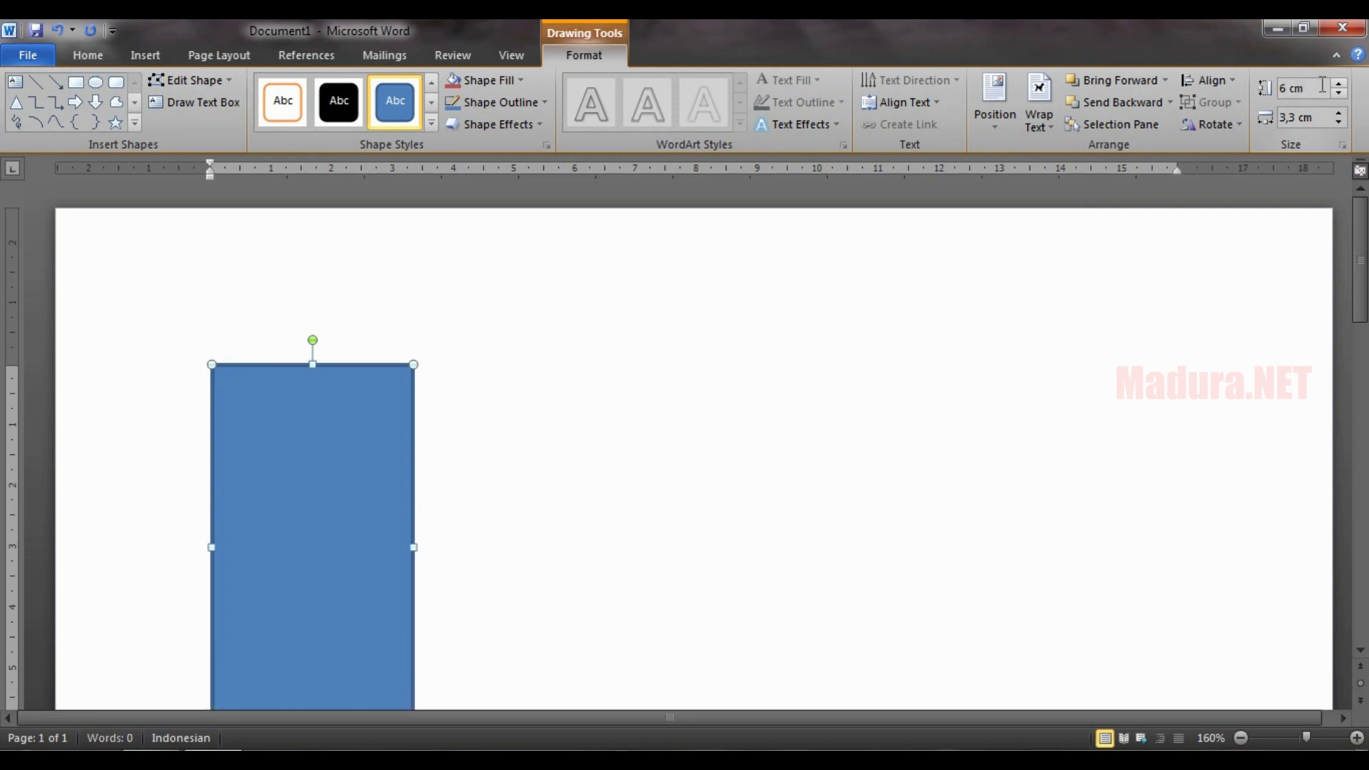
{"action": "left_click", "coordinate": [1322, 115]}
{"action": "type", "text": "4"}
{"action": "key", "text": "Return"}
{"action": "scroll", "coordinate": [372, 441], "scroll_direction": "down", "scroll_amount": 2}
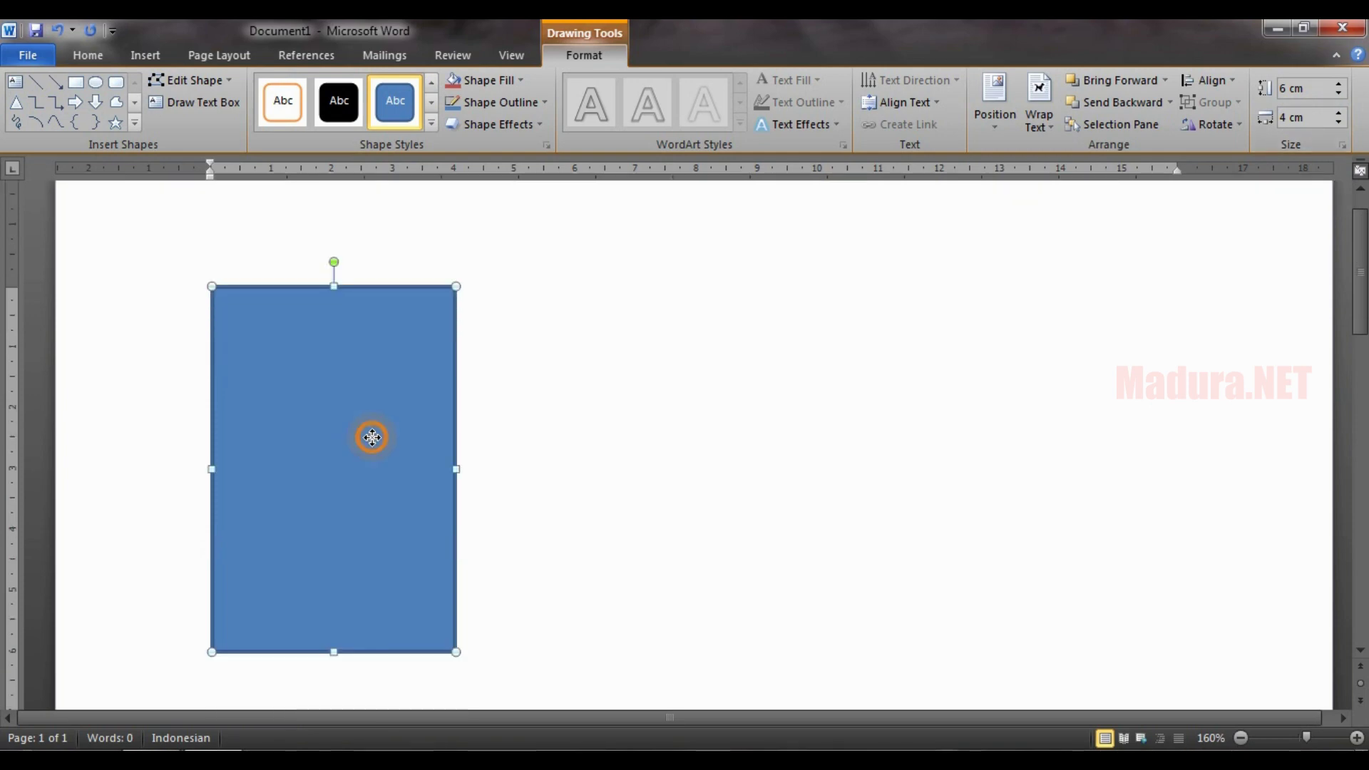
{"action": "right_click", "coordinate": [372, 437]}
Give the rectangle No fill and a black 0.5 pt outline in Format Shape.
{"action": "left_click", "coordinate": [442, 425]}
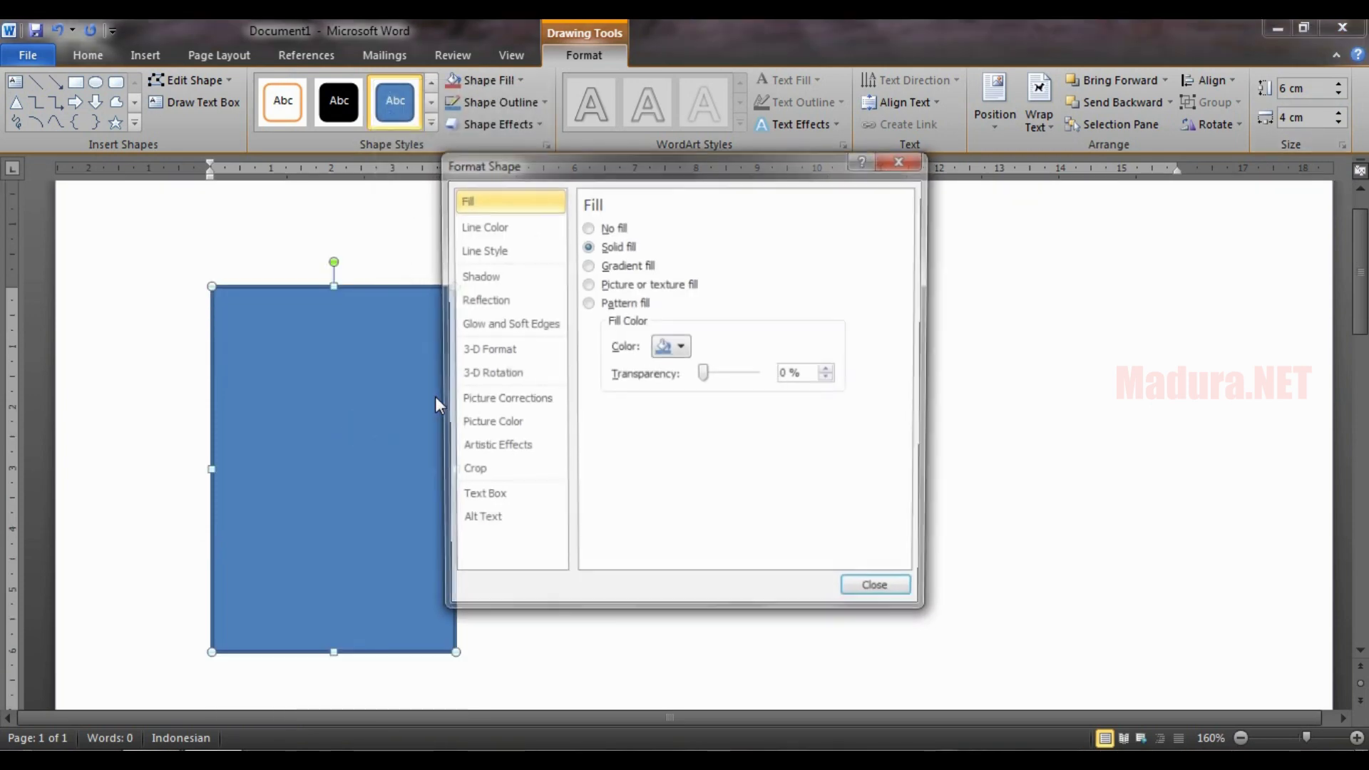
{"action": "left_click", "coordinate": [588, 228]}
{"action": "left_click", "coordinate": [534, 225]}
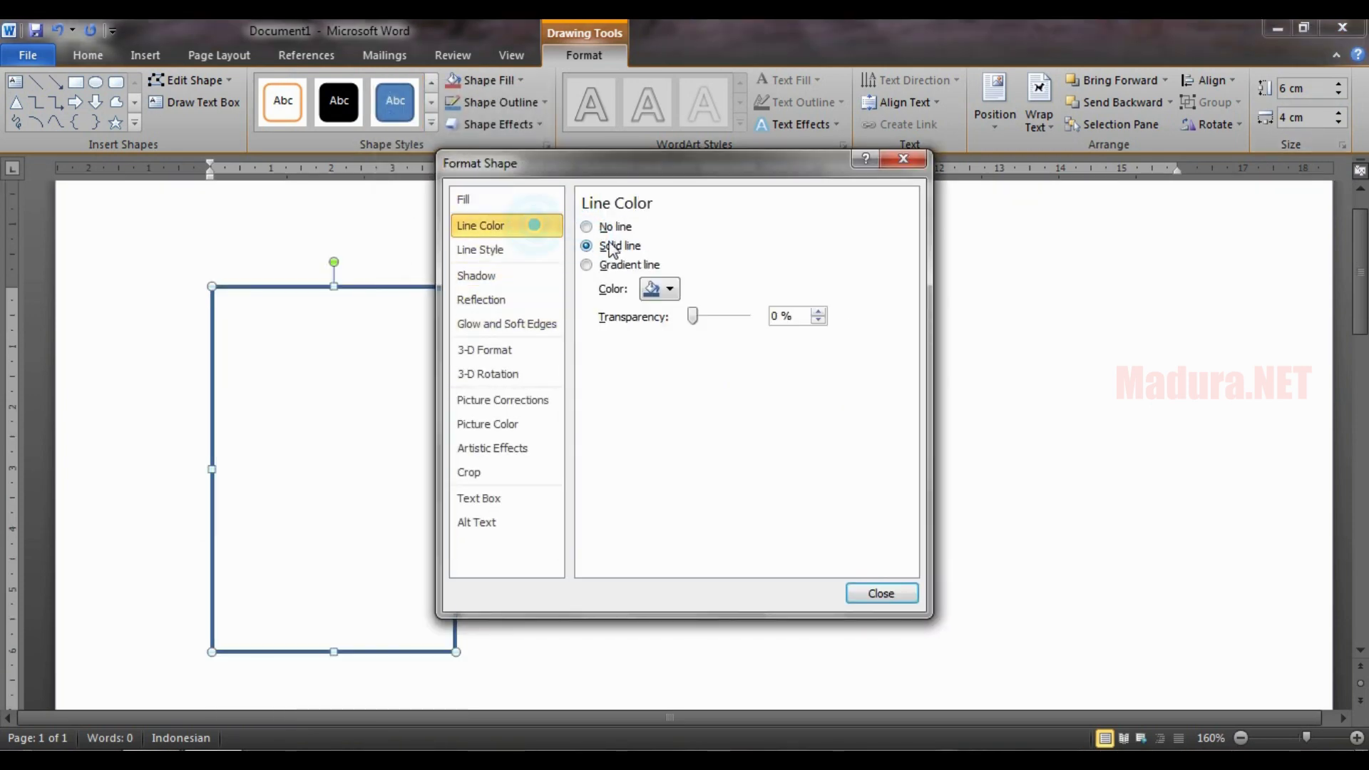
{"action": "left_click", "coordinate": [660, 288]}
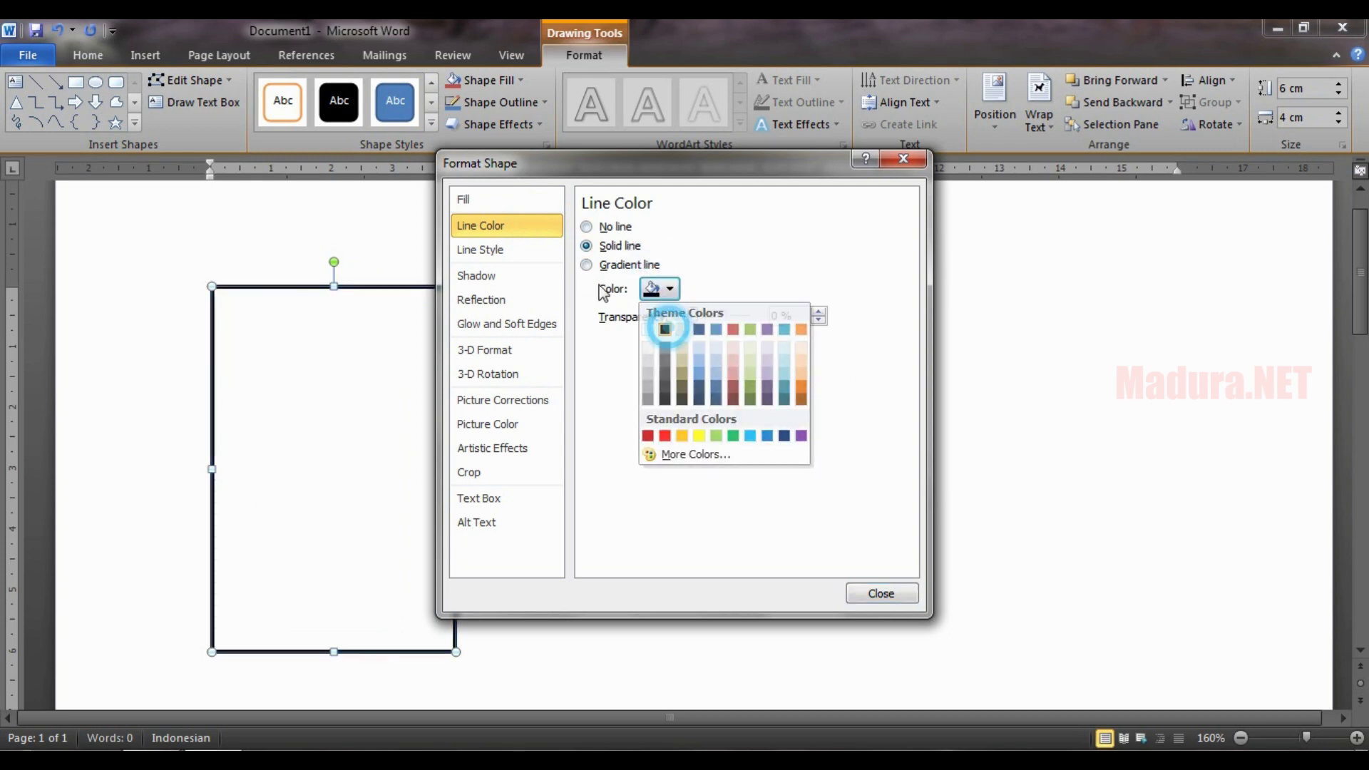
{"action": "left_click", "coordinate": [672, 329]}
{"action": "left_click", "coordinate": [543, 250]}
{"action": "left_click", "coordinate": [734, 229]}
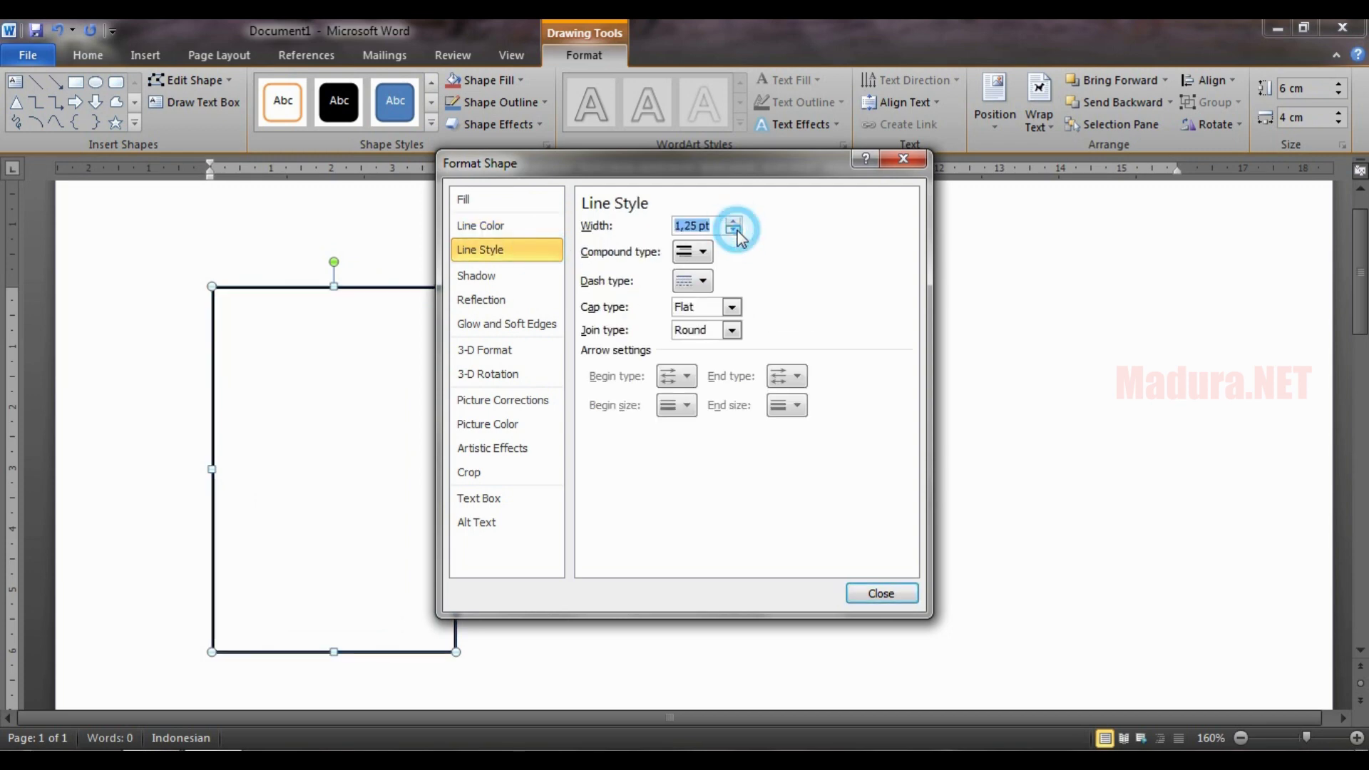
{"action": "left_click", "coordinate": [736, 230]}
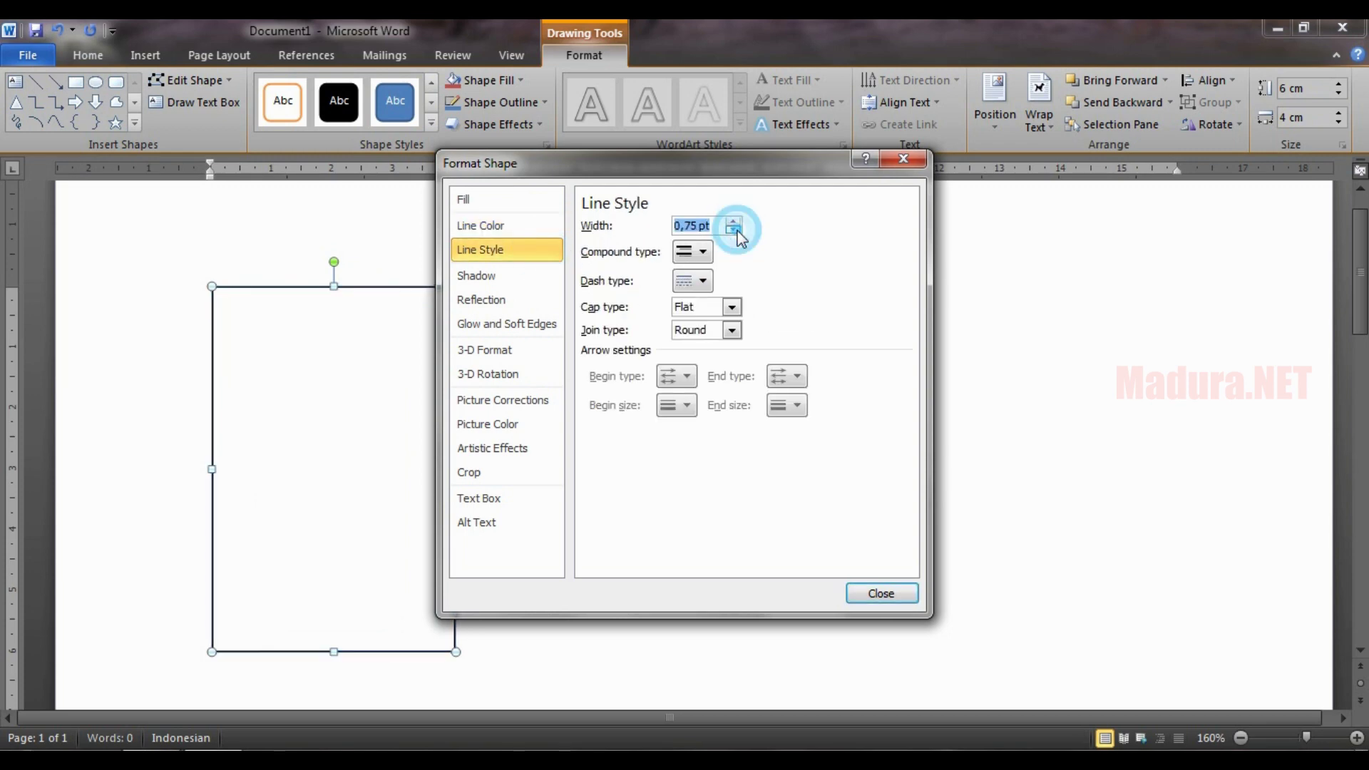
{"action": "left_click", "coordinate": [881, 594]}
Paste two copies of the frame and place them in a row beside the original.
{"action": "left_click", "coordinate": [87, 55]}
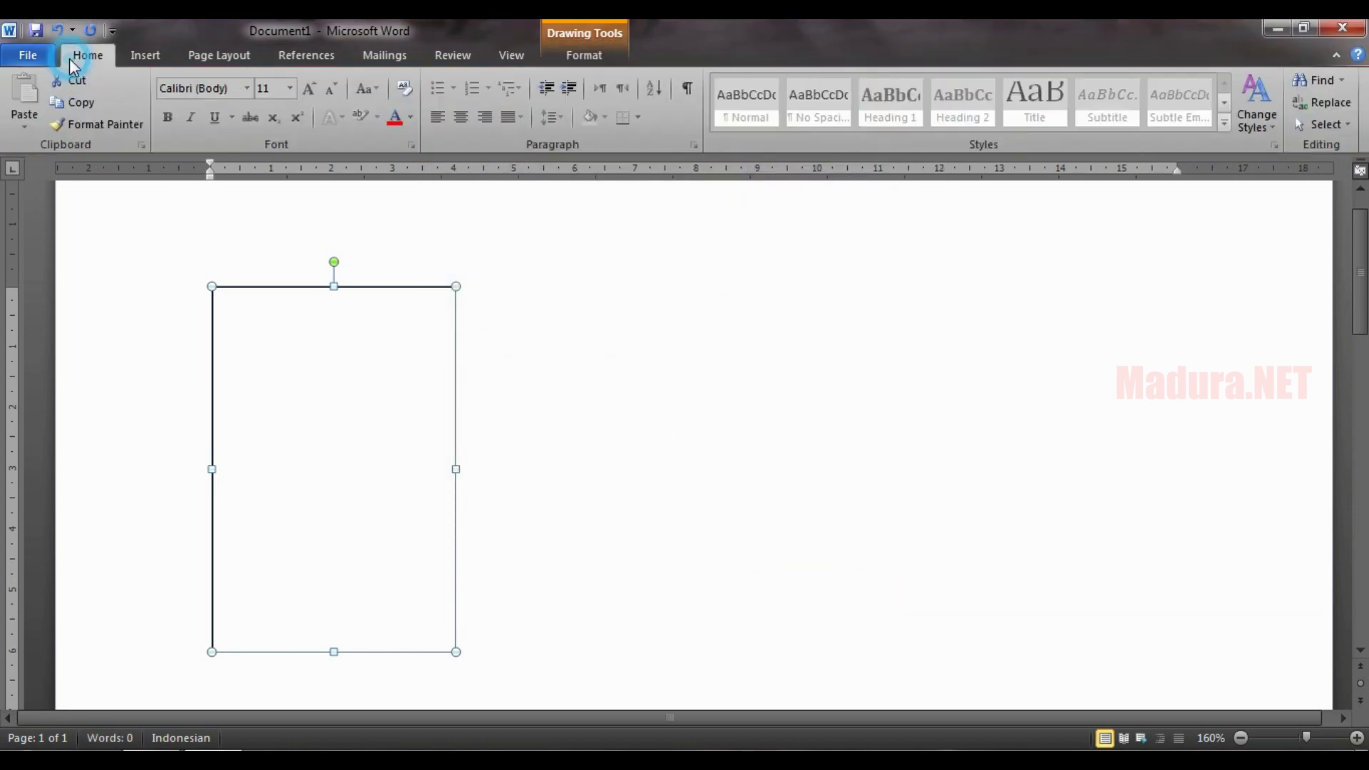
{"action": "left_click", "coordinate": [27, 89]}
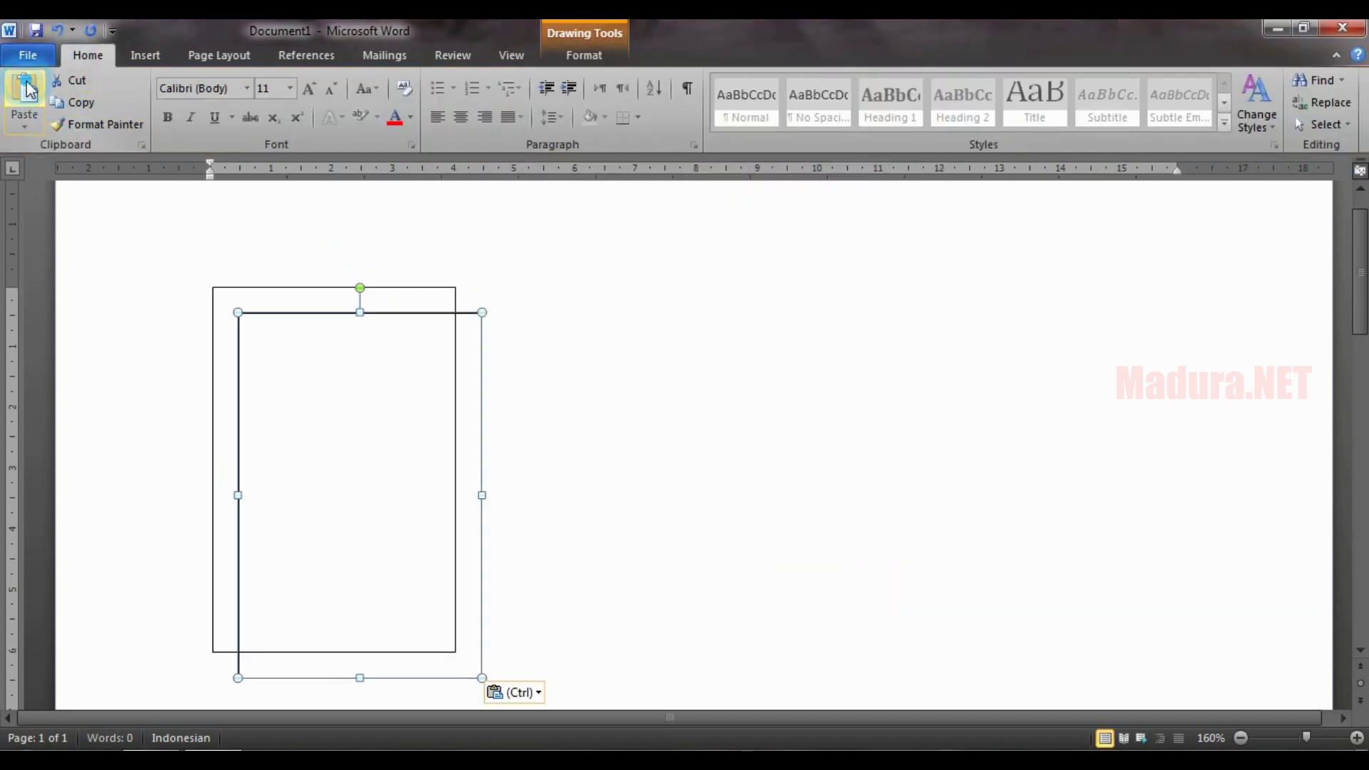
{"action": "left_click", "coordinate": [27, 89]}
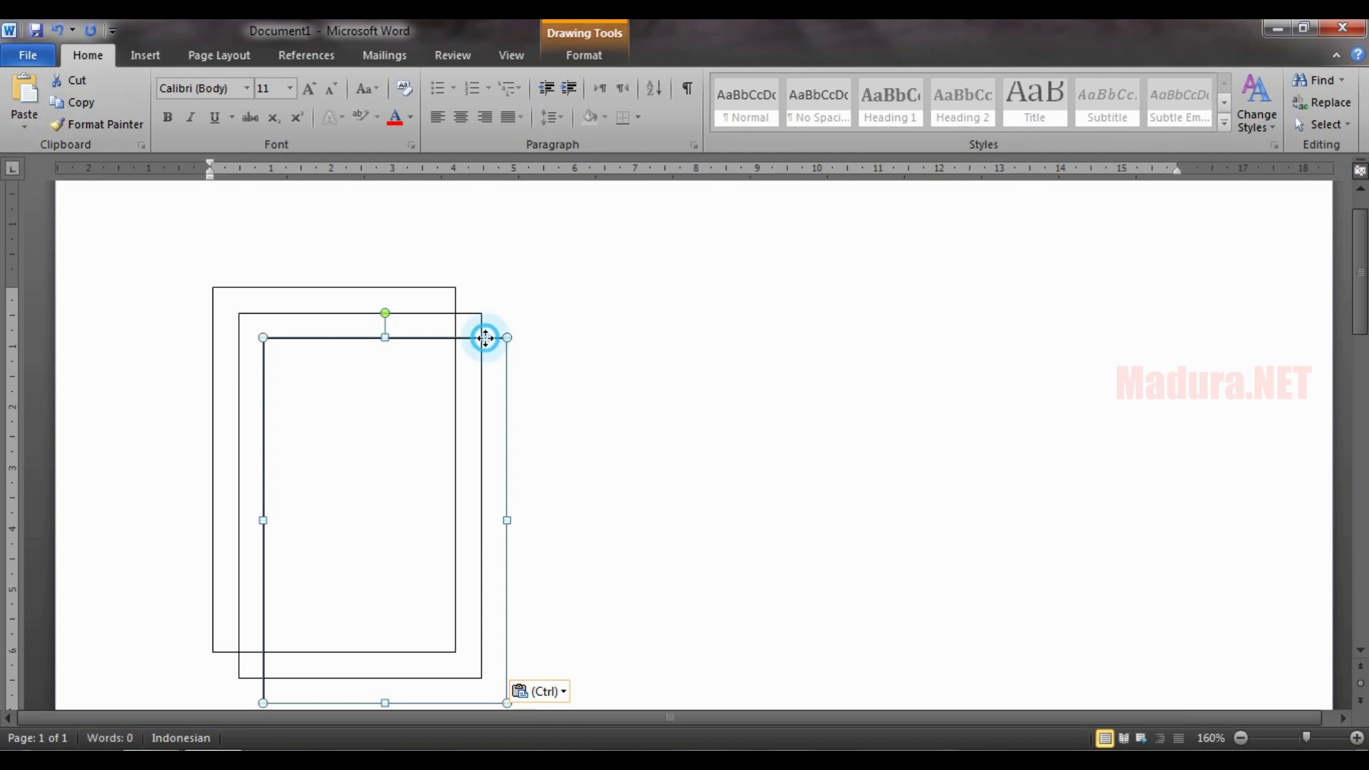
{"action": "left_click_drag", "start_coordinate": [486, 347], "coordinate": [1004, 285]}
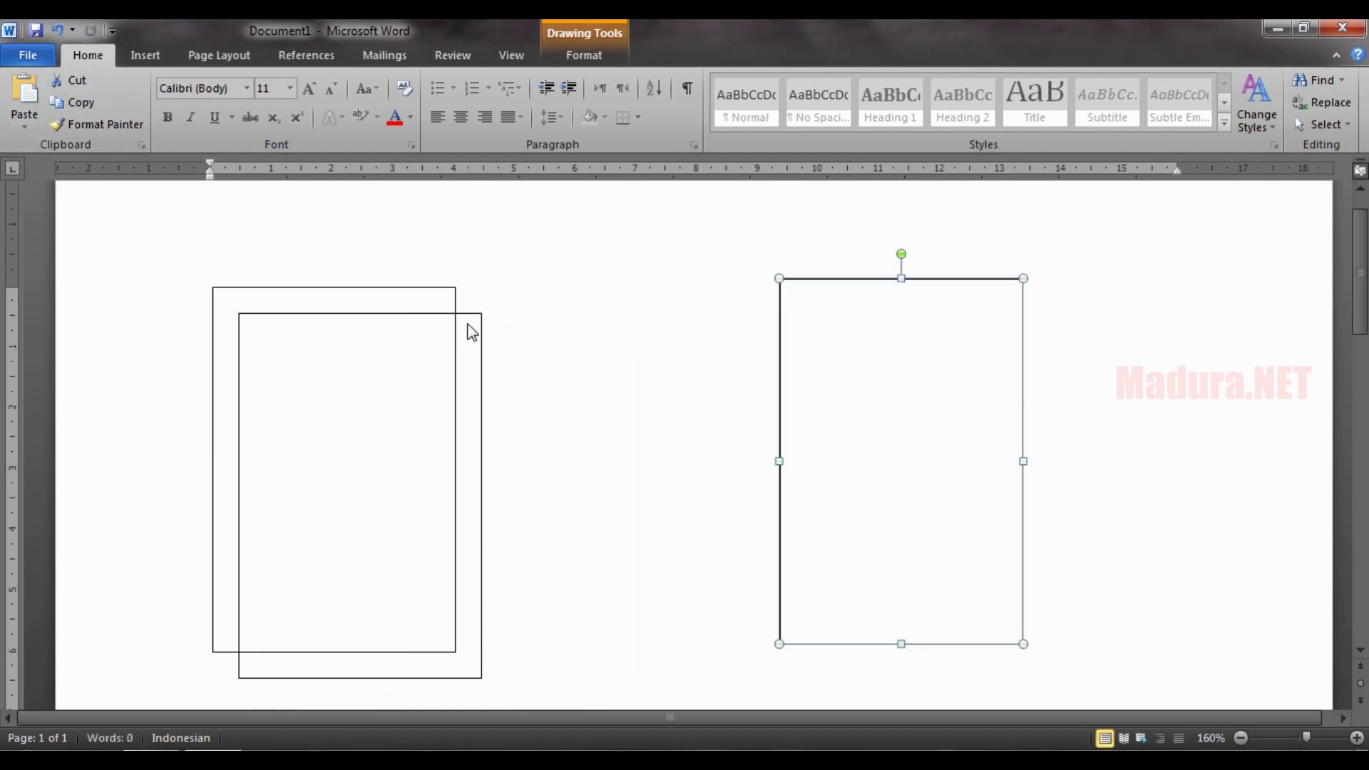
{"action": "left_click_drag", "start_coordinate": [470, 314], "coordinate": [734, 289]}
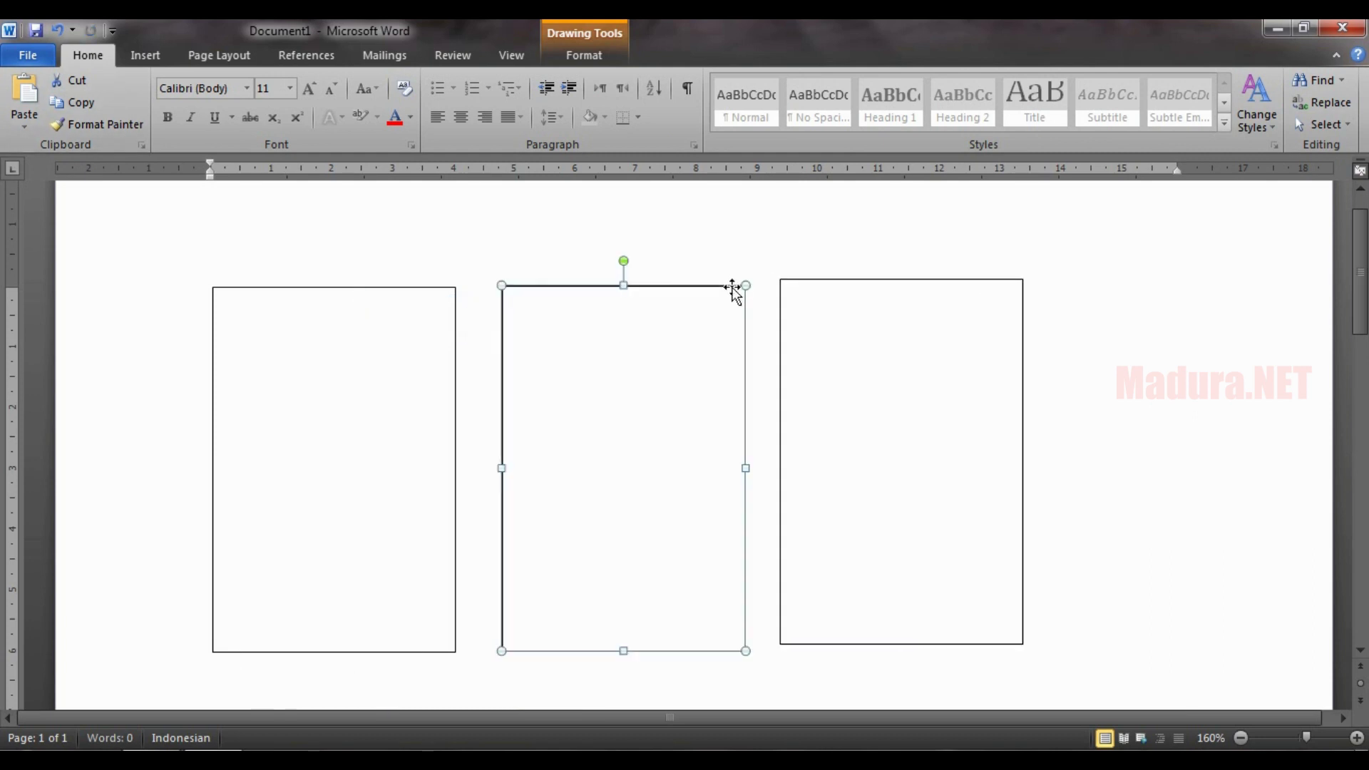
Resize the middle frame to 4 cm high by 3 cm wide.
{"action": "left_click", "coordinate": [584, 55]}
{"action": "left_click", "coordinate": [1308, 90]}
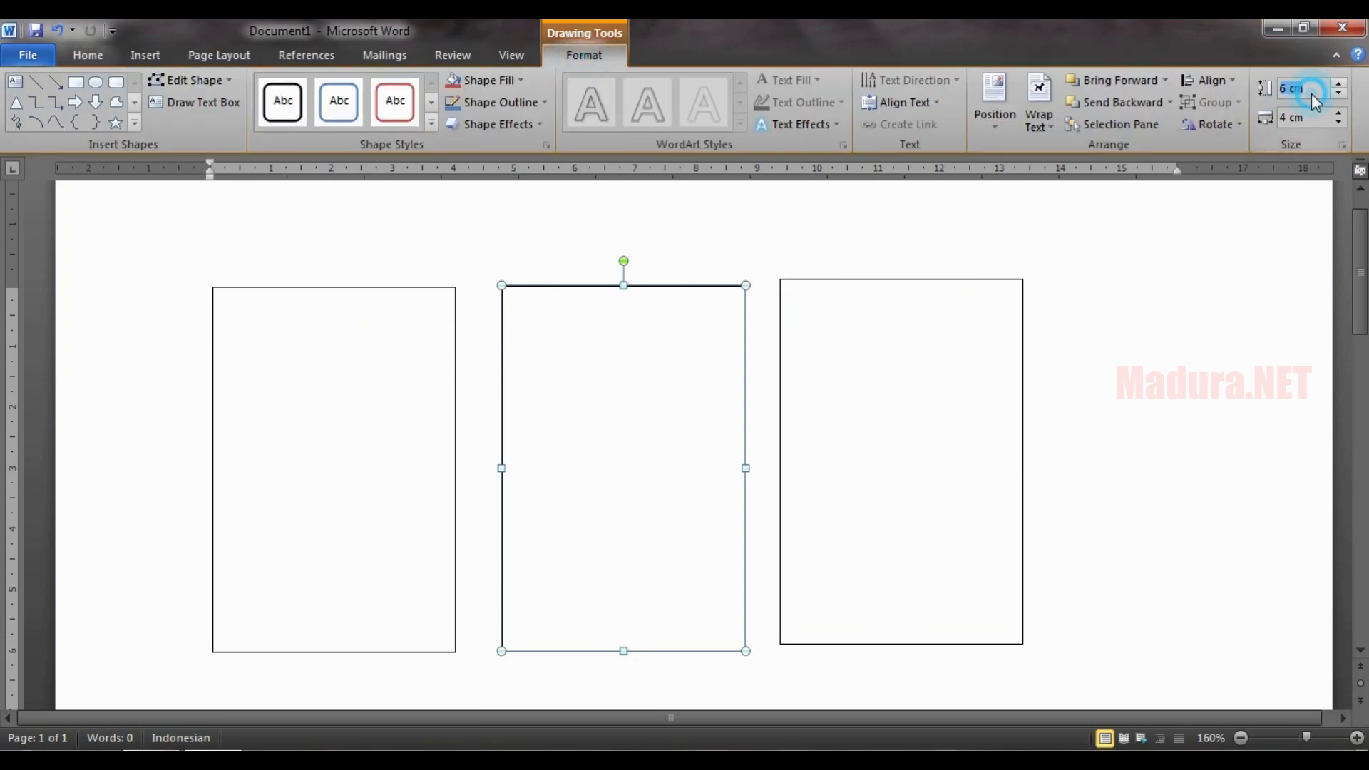
{"action": "type", "text": "4"}
{"action": "key", "text": "Return"}
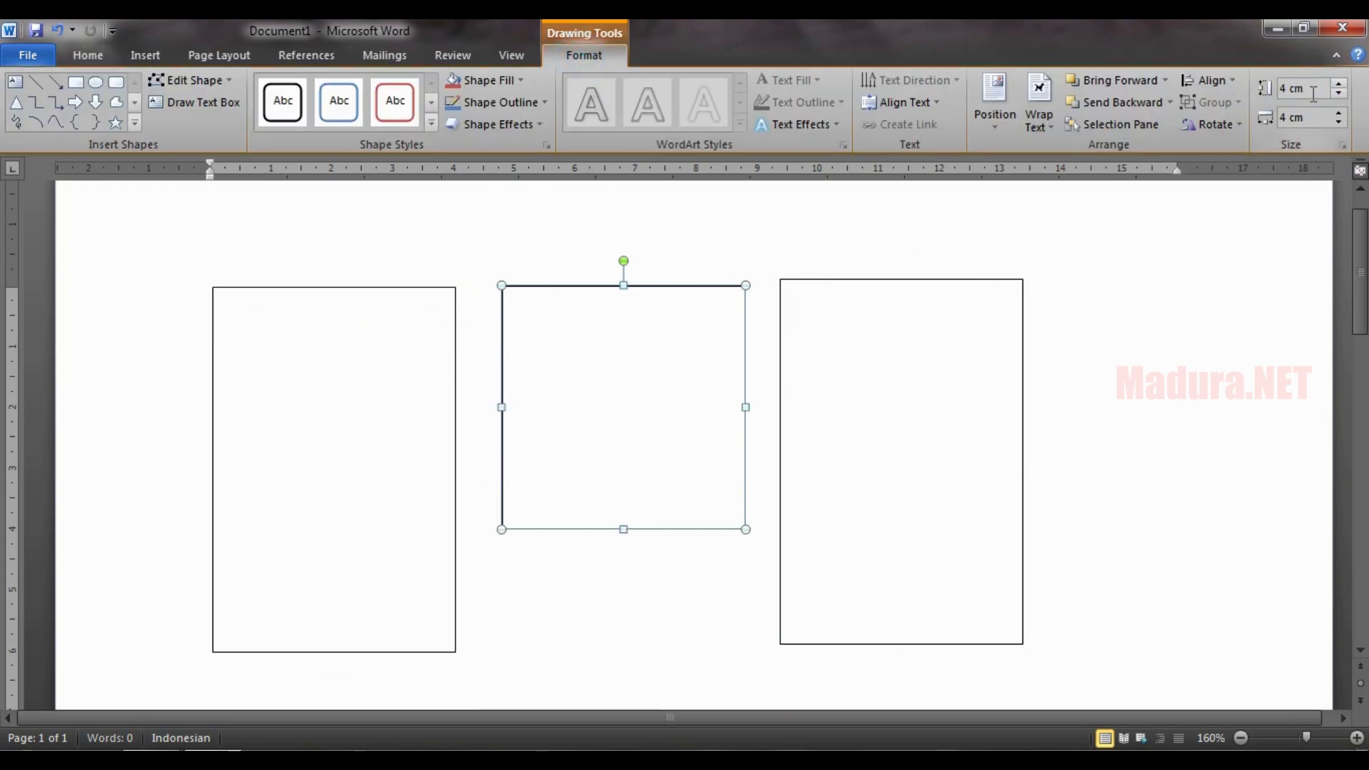
{"action": "left_click", "coordinate": [1326, 116]}
{"action": "type", "text": "3"}
{"action": "key", "text": "Return"}
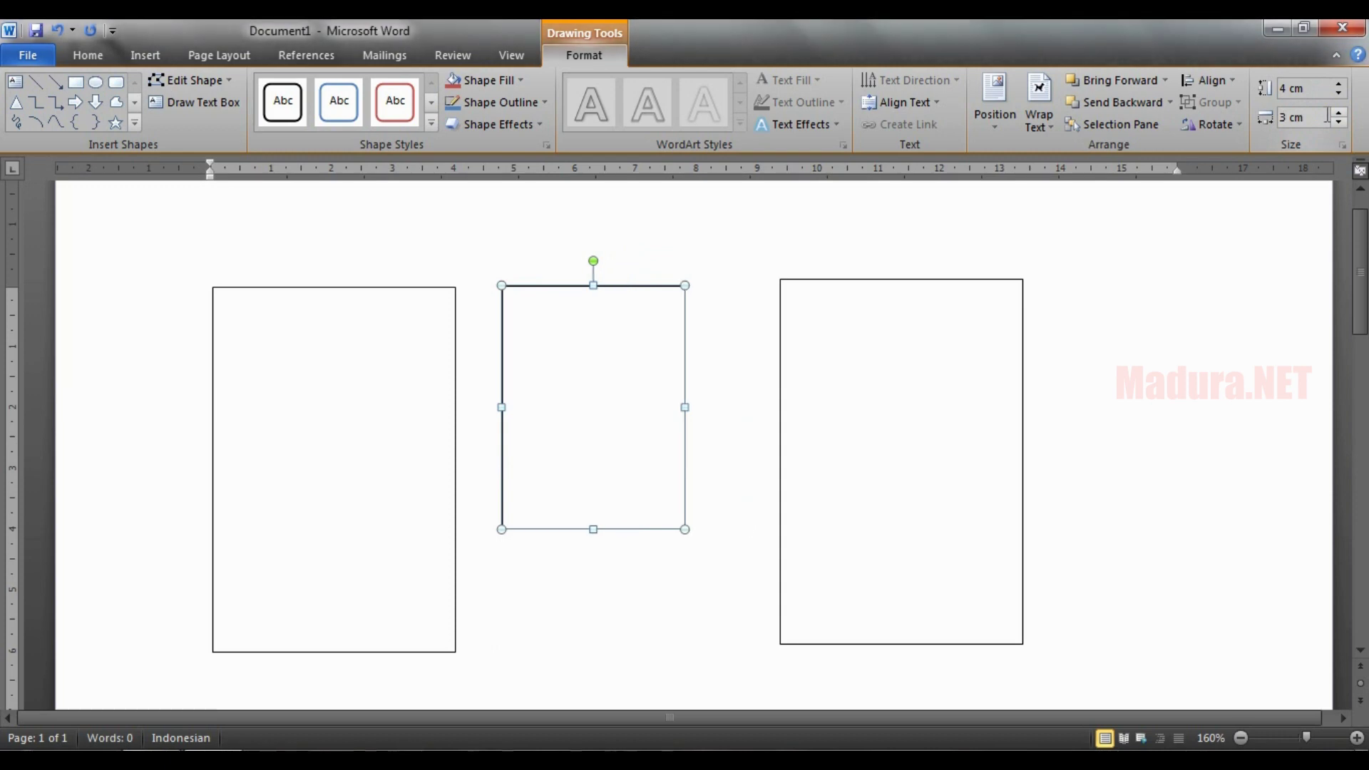
Resize the right frame to 3 cm high by 2 cm wide.
{"action": "left_click", "coordinate": [1015, 293]}
{"action": "left_click", "coordinate": [1017, 281]}
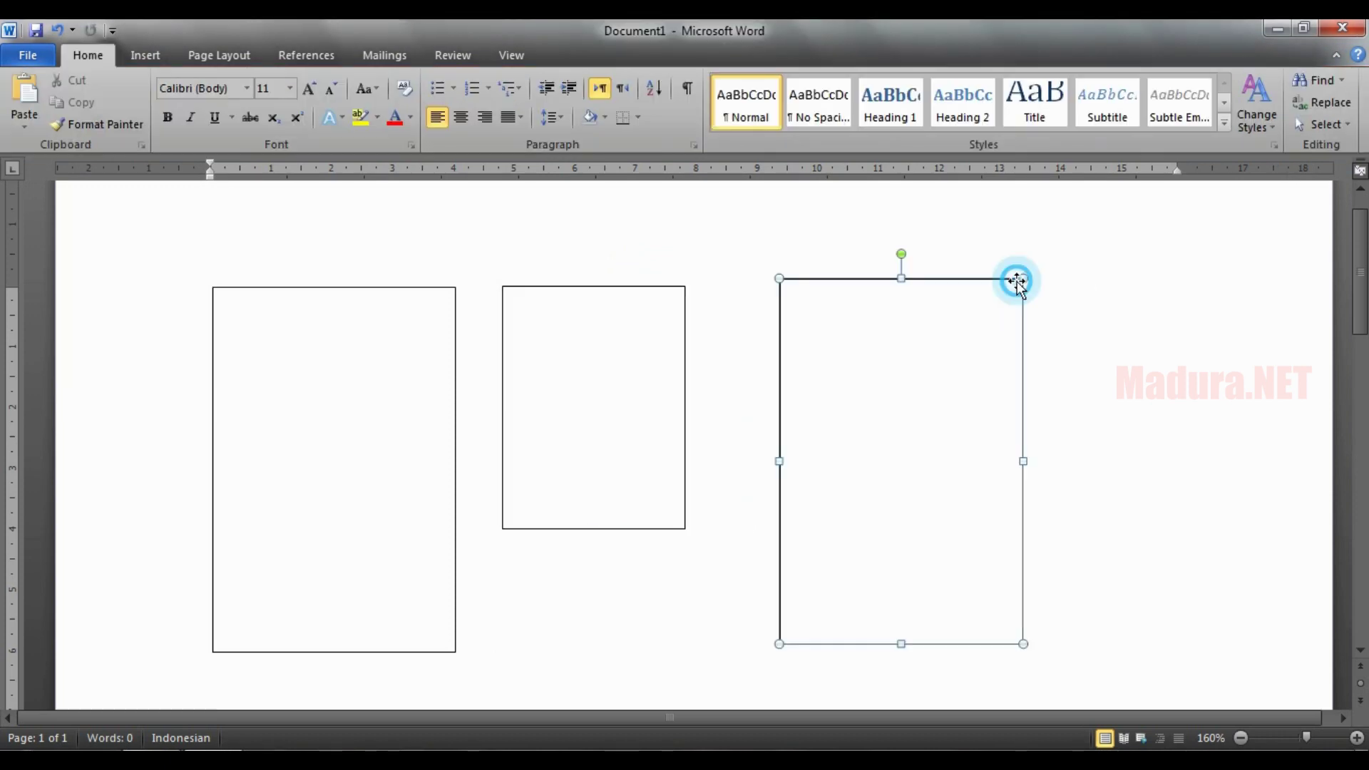
{"action": "left_click", "coordinate": [1316, 88]}
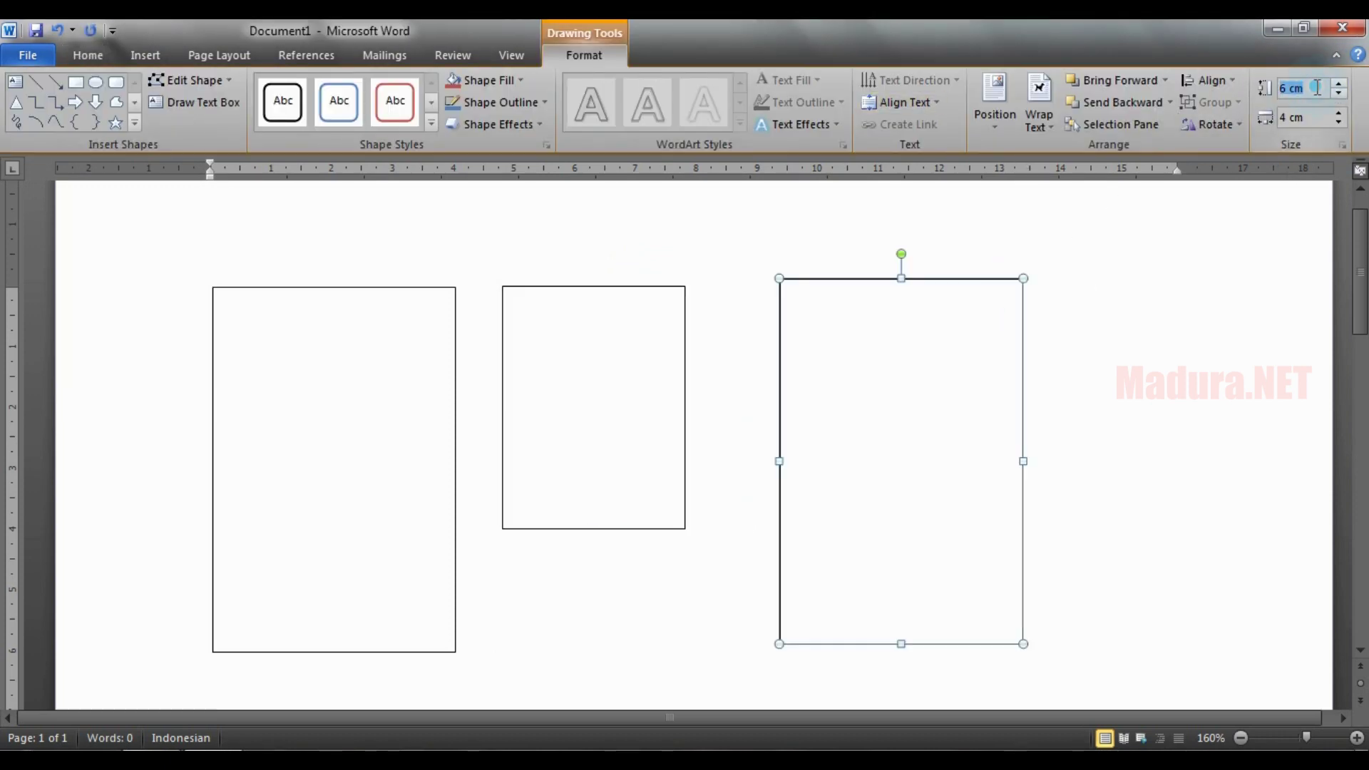
{"action": "type", "text": "3"}
{"action": "key", "text": "Return"}
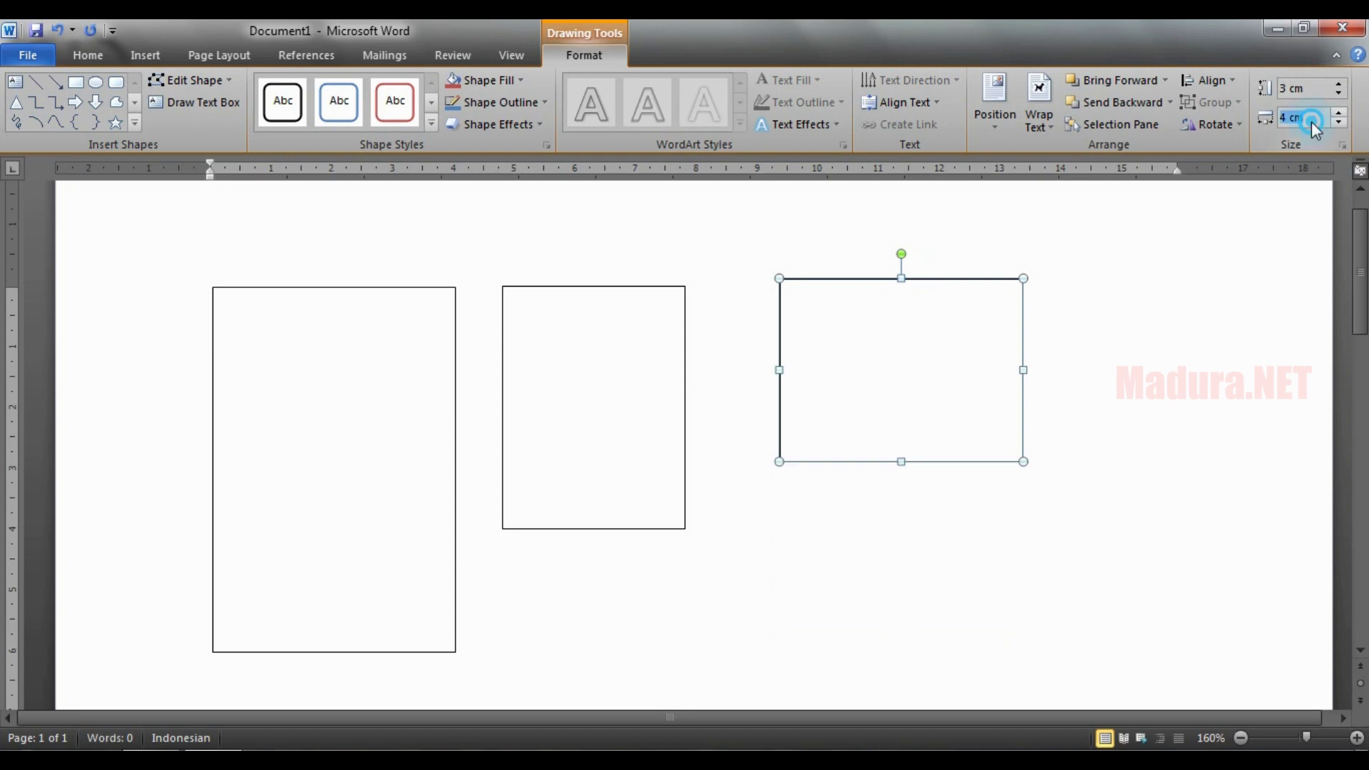
{"action": "type", "text": "2"}
{"action": "key", "text": "Return"}
Adjust the positions of the middle and smallest frames to line them up.
{"action": "left_click", "coordinate": [977, 326]}
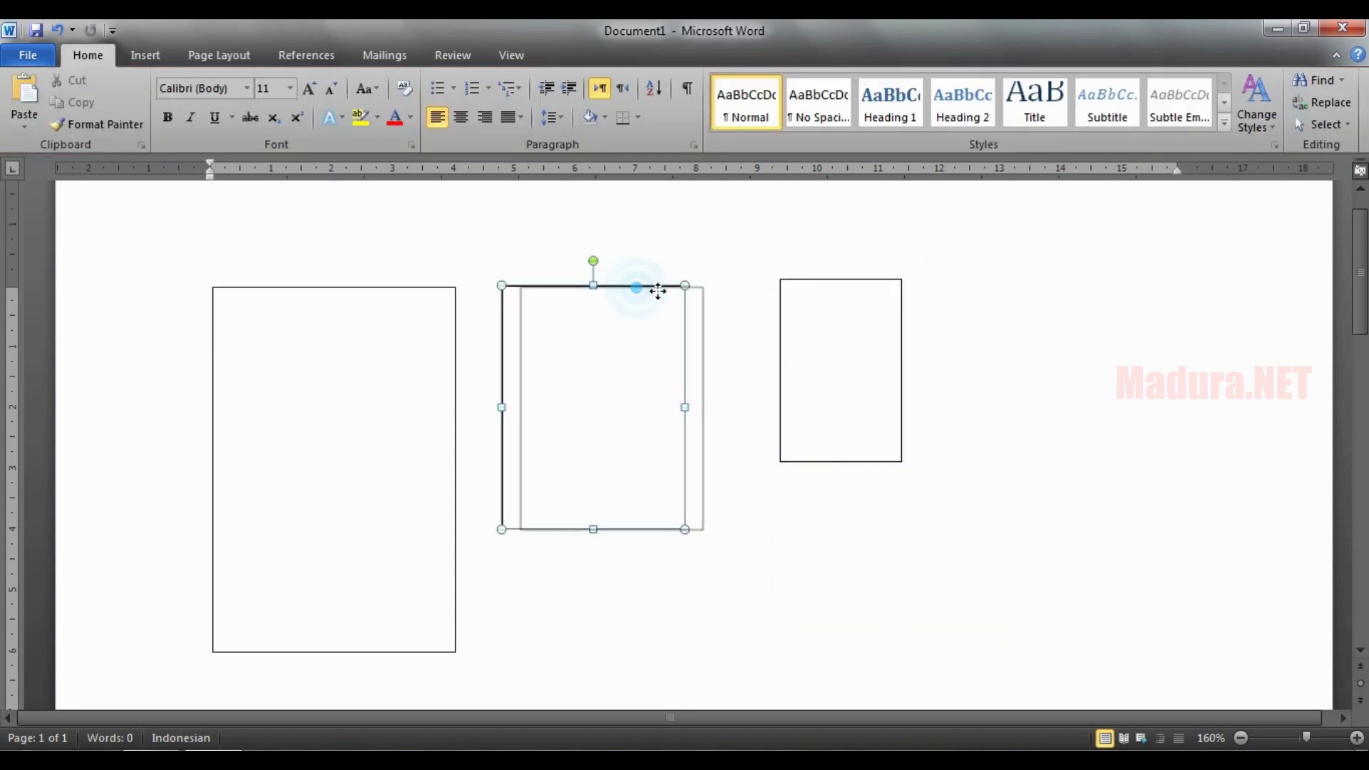
{"action": "left_click_drag", "start_coordinate": [636, 289], "coordinate": [660, 289]}
{"action": "left_click", "coordinate": [808, 278]}
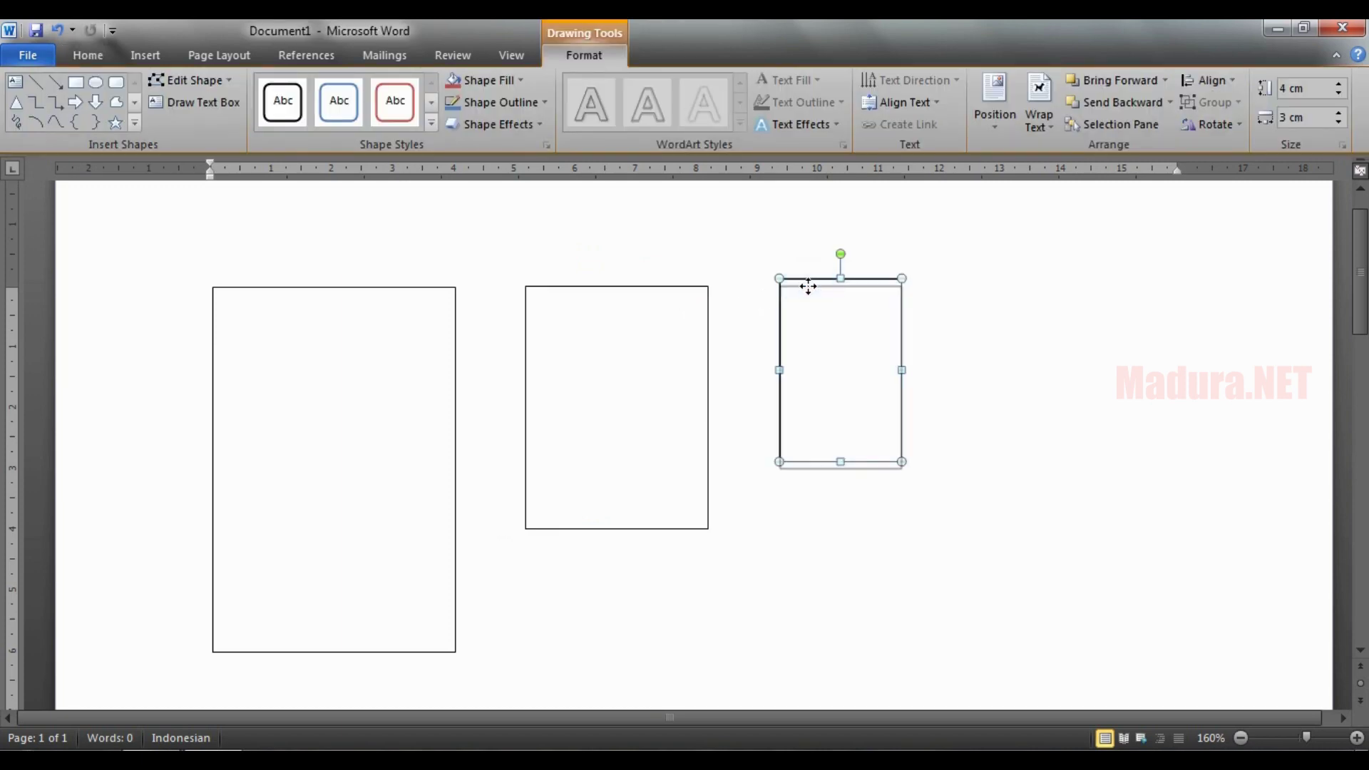
{"action": "left_click_drag", "start_coordinate": [808, 278], "coordinate": [799, 287]}
{"action": "left_click", "coordinate": [993, 314]}
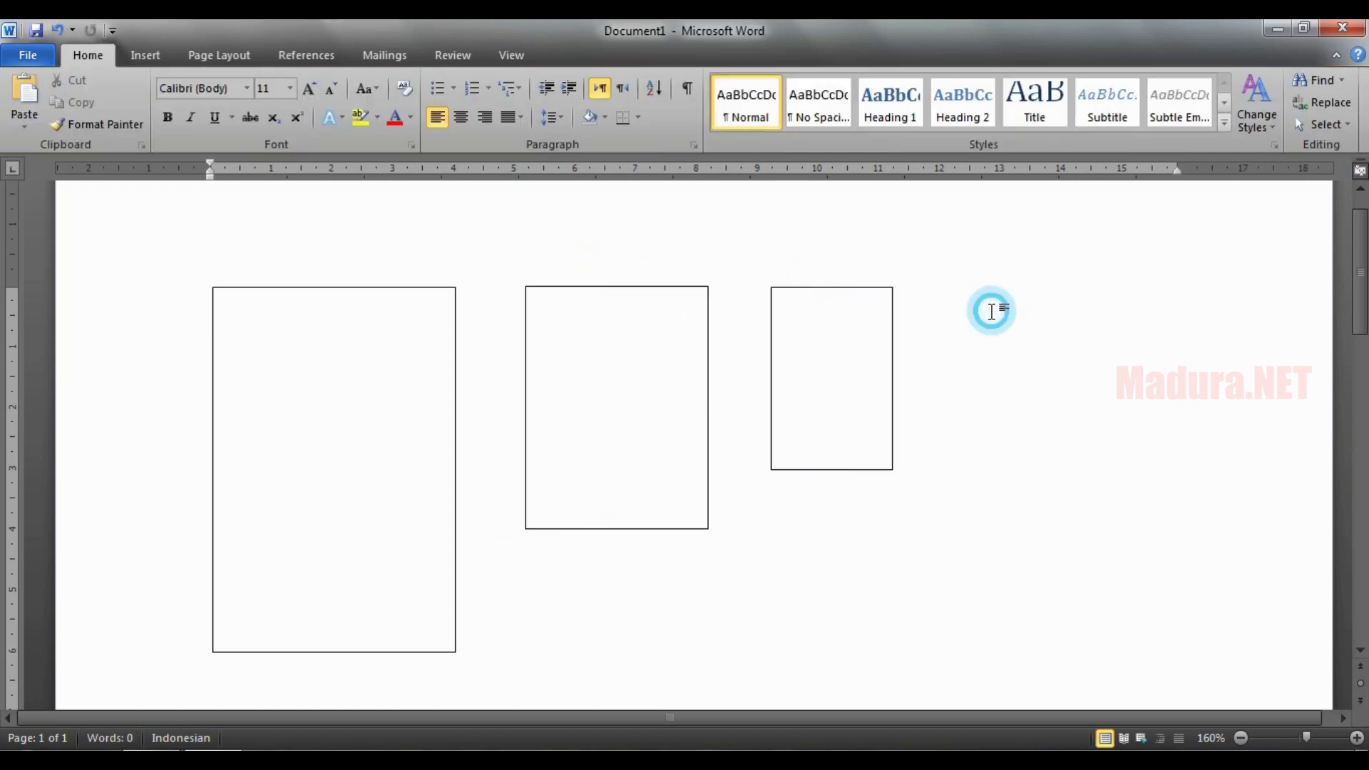
Insert the 4x6 photo from drive D into the page.
{"action": "left_click", "coordinate": [146, 57]}
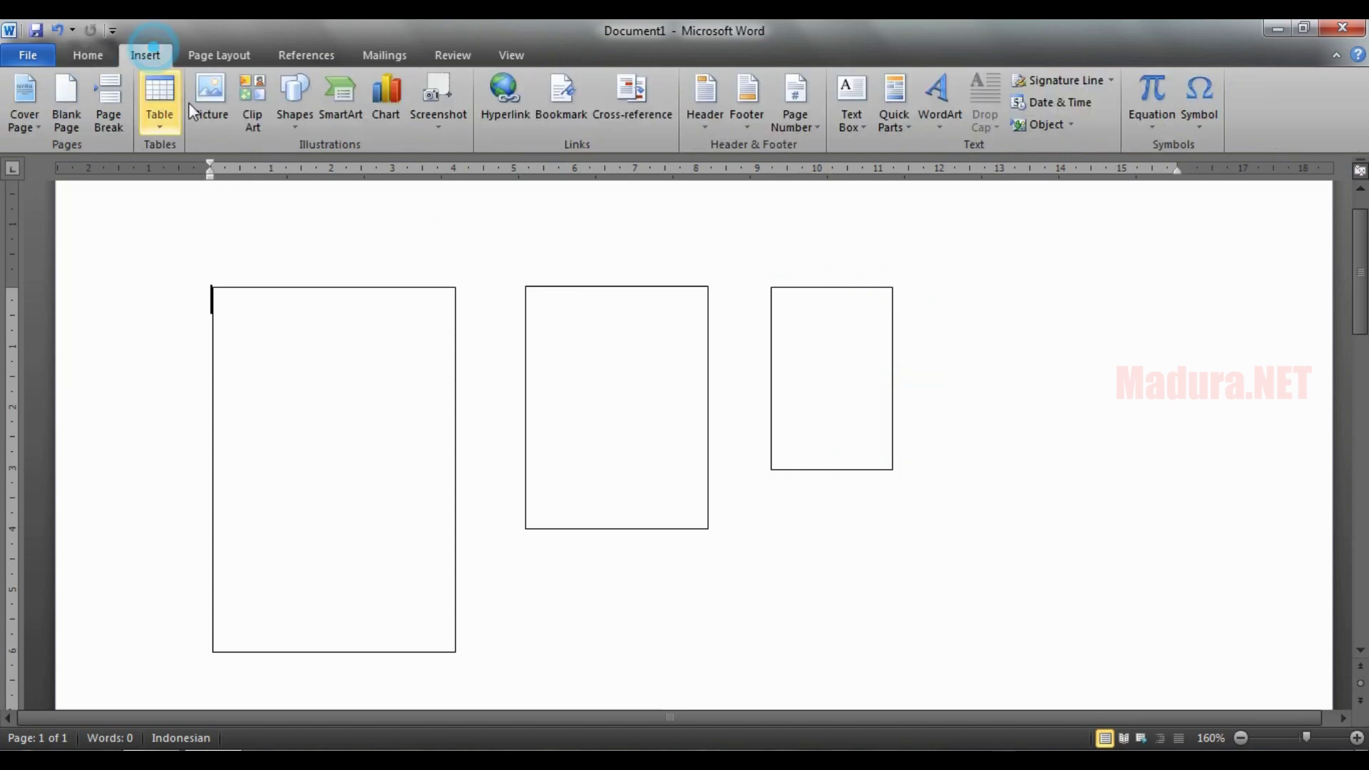
{"action": "left_click", "coordinate": [210, 97]}
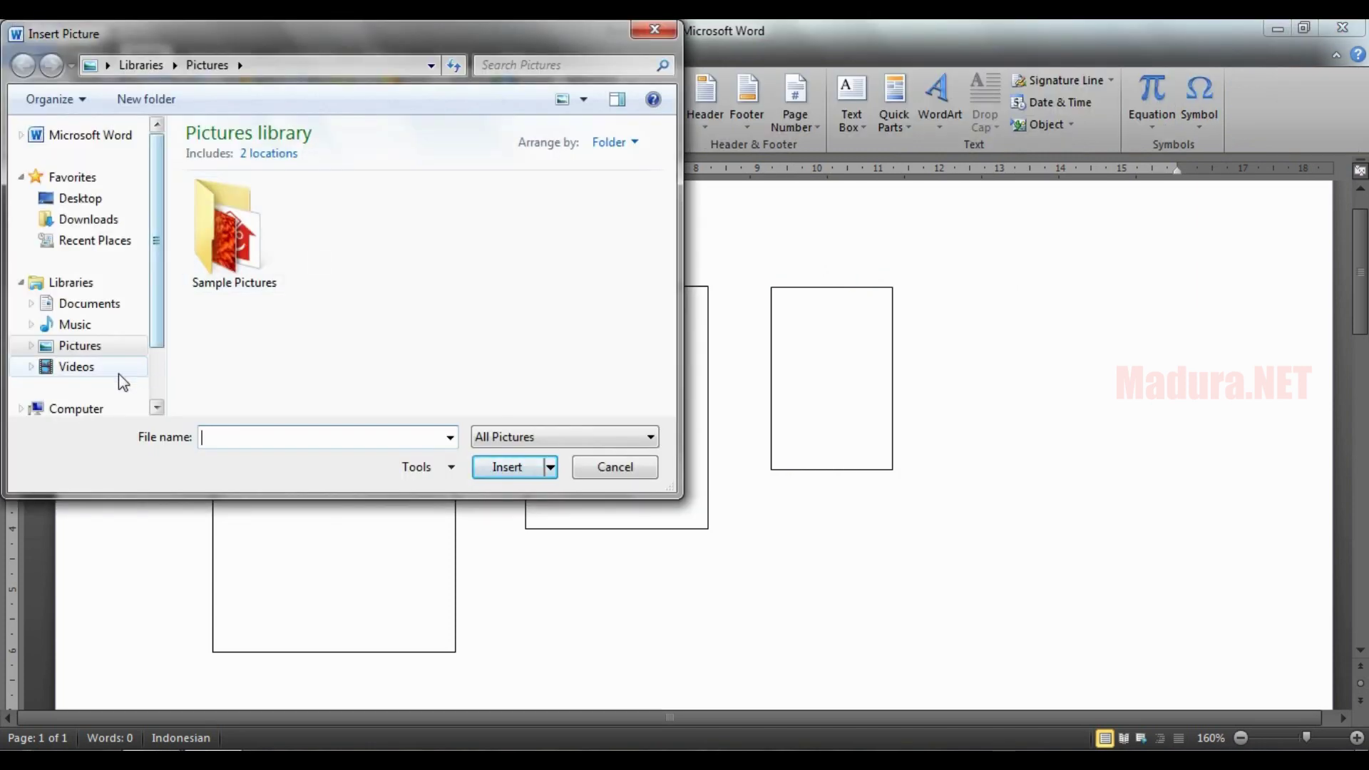
{"action": "left_click", "coordinate": [100, 408]}
{"action": "double_click", "coordinate": [314, 251]}
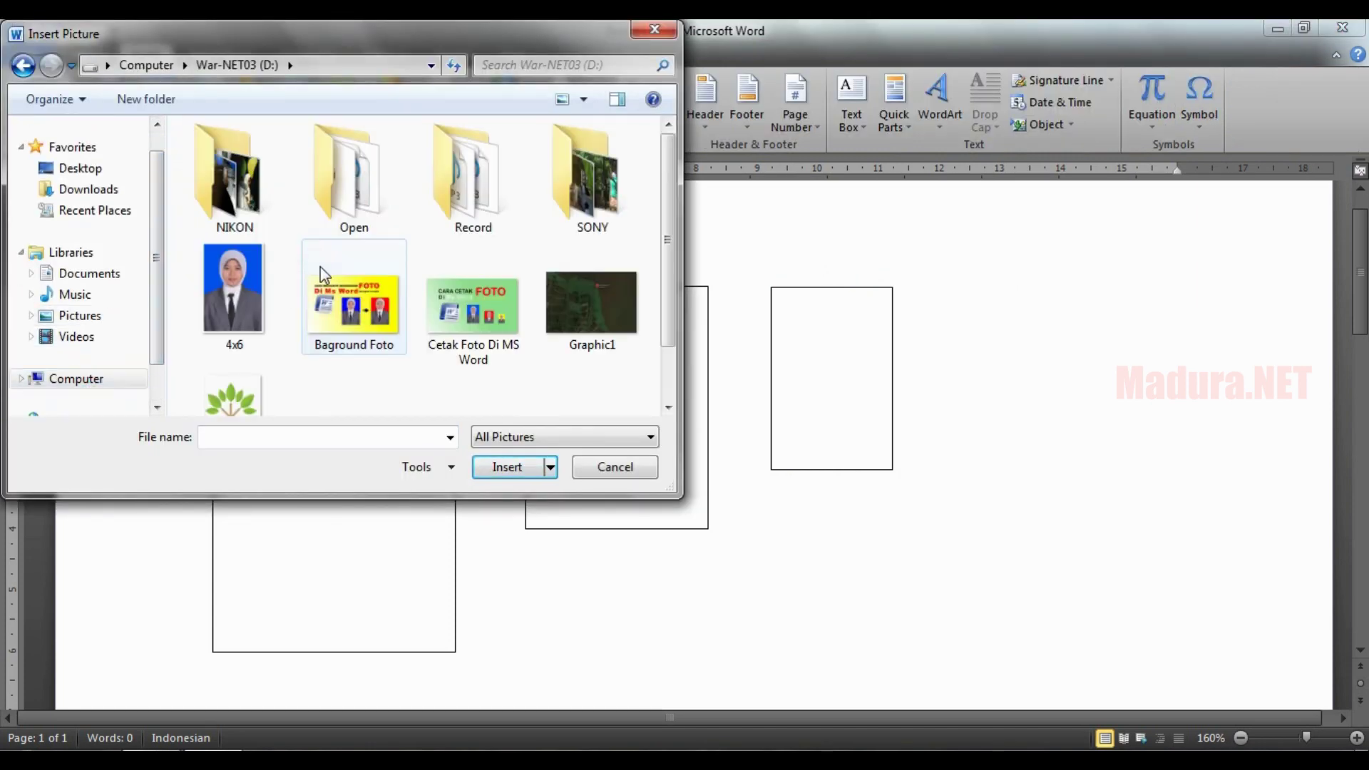
{"action": "left_click", "coordinate": [275, 275]}
{"action": "double_click", "coordinate": [277, 277]}
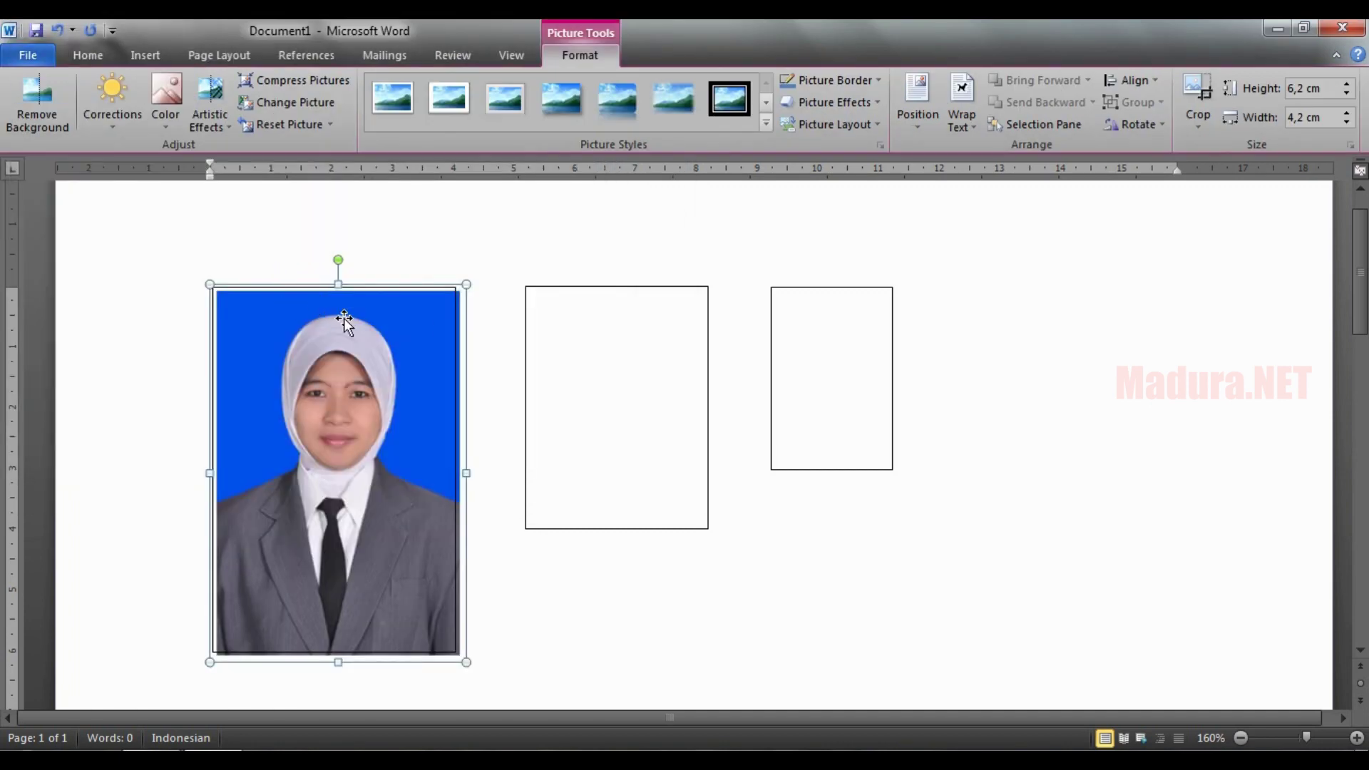
Set the photo behind text and nudge it over the large left frame.
{"action": "right_click", "coordinate": [468, 287]}
{"action": "mouse_move", "coordinate": [543, 608]}
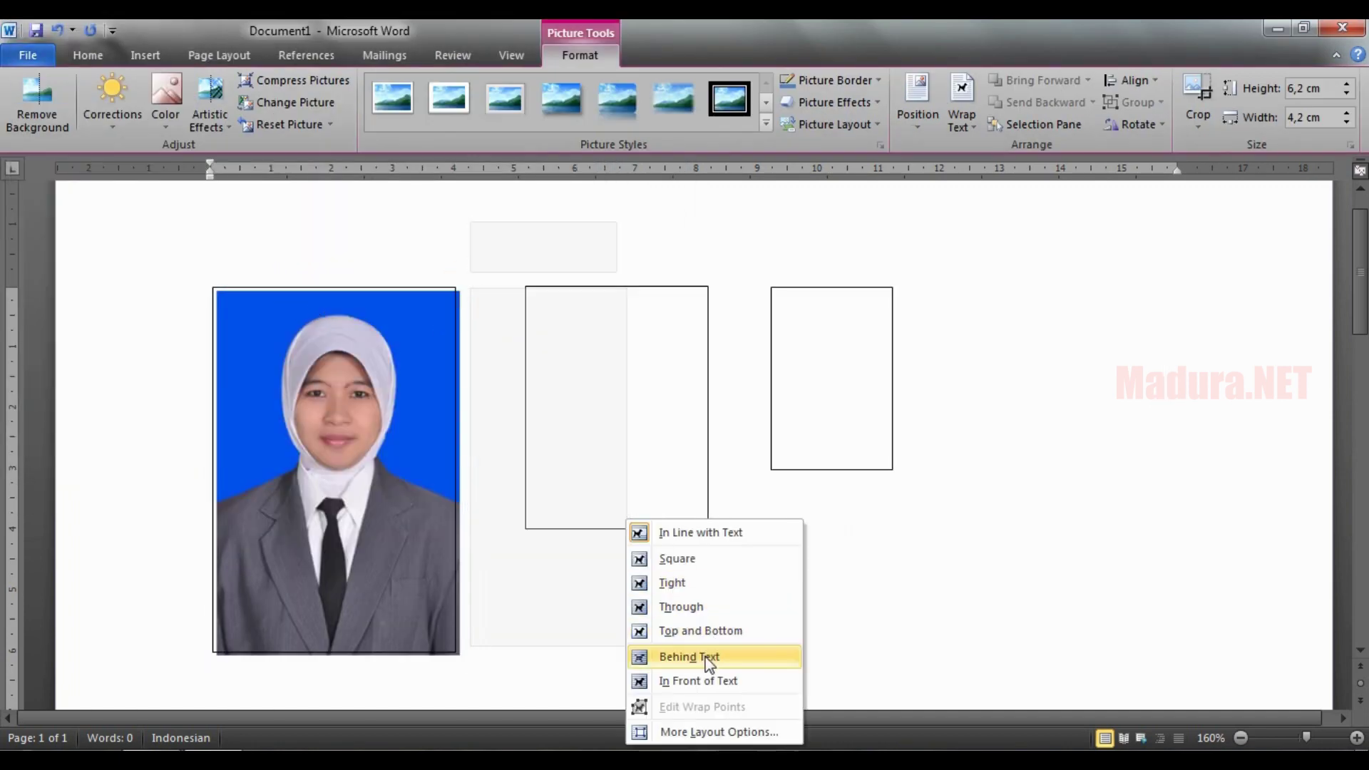
{"action": "left_click", "coordinate": [706, 655]}
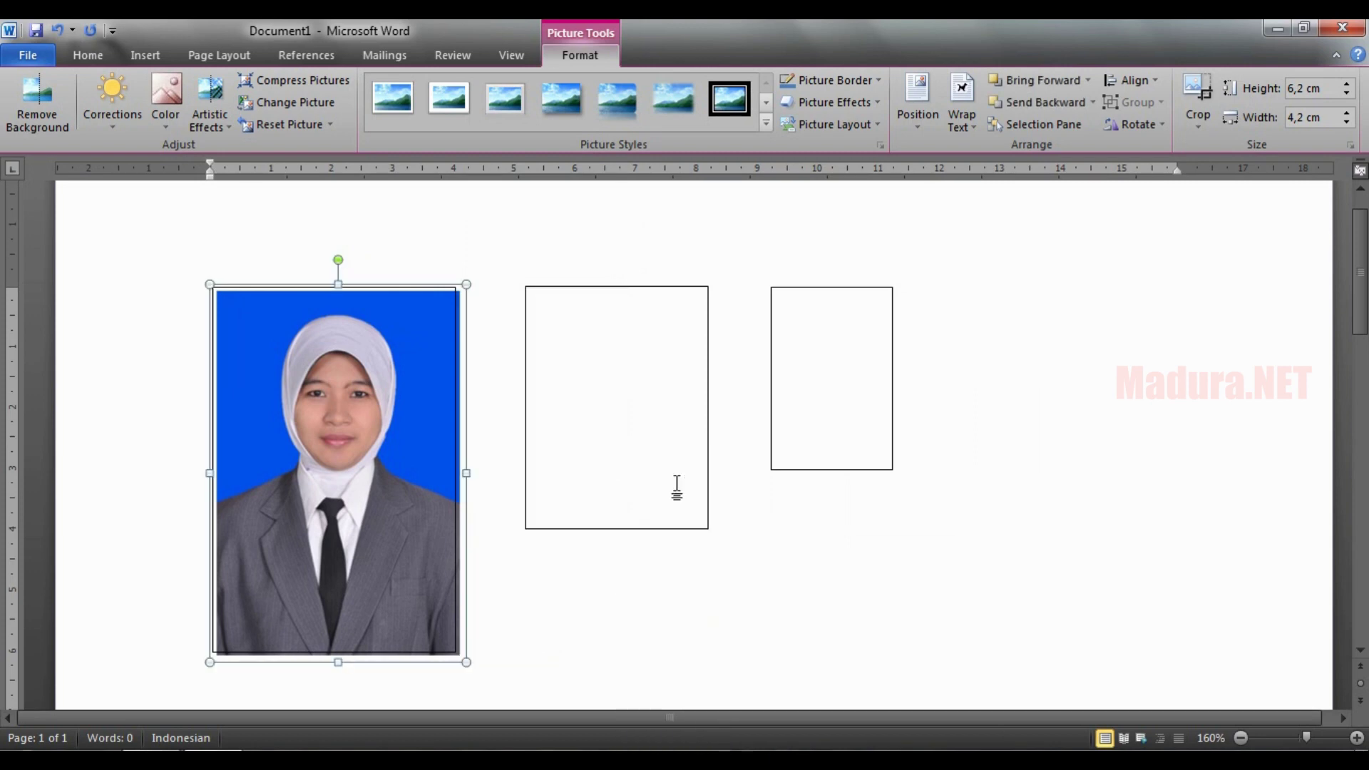
{"action": "key", "text": "Up"}
{"action": "key", "text": "Up"}
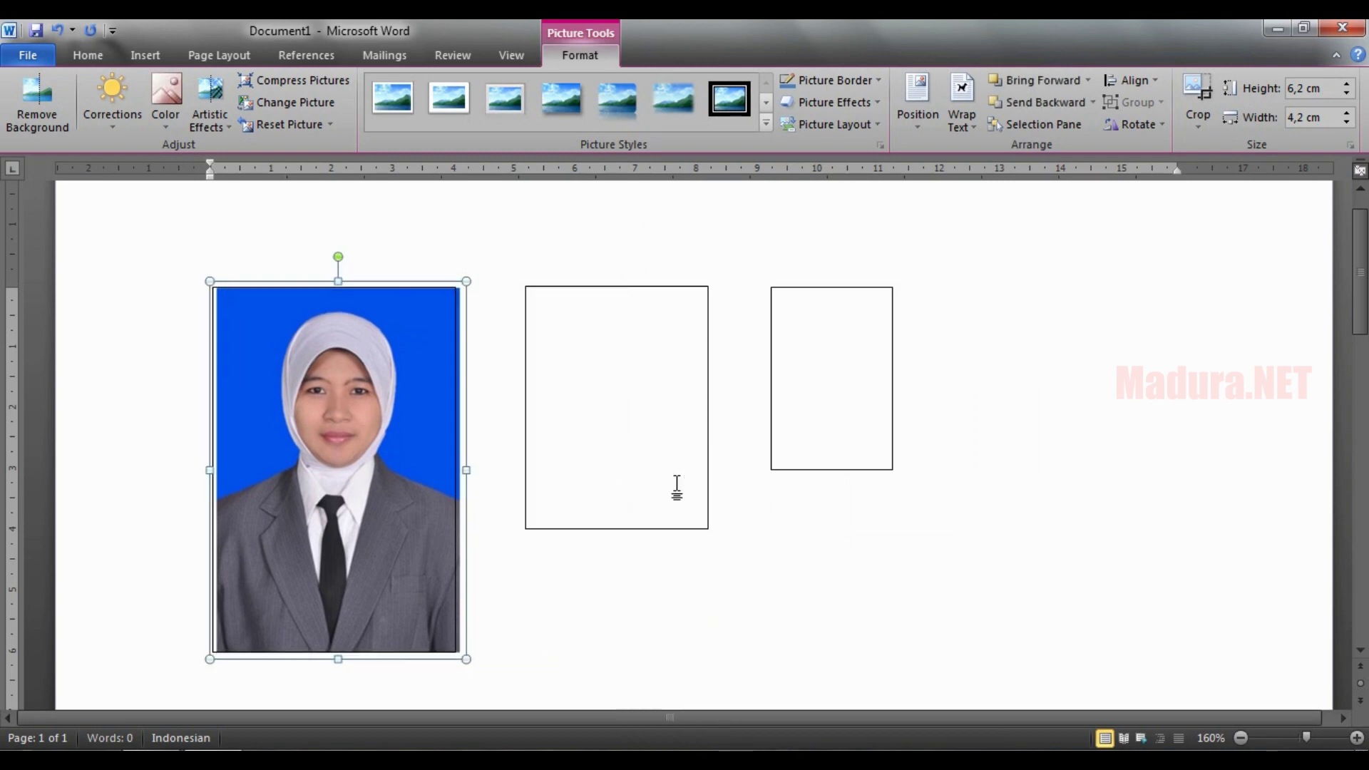
{"action": "key", "text": "Up"}
{"action": "key", "text": "Left"}
{"action": "key", "text": "Left"}
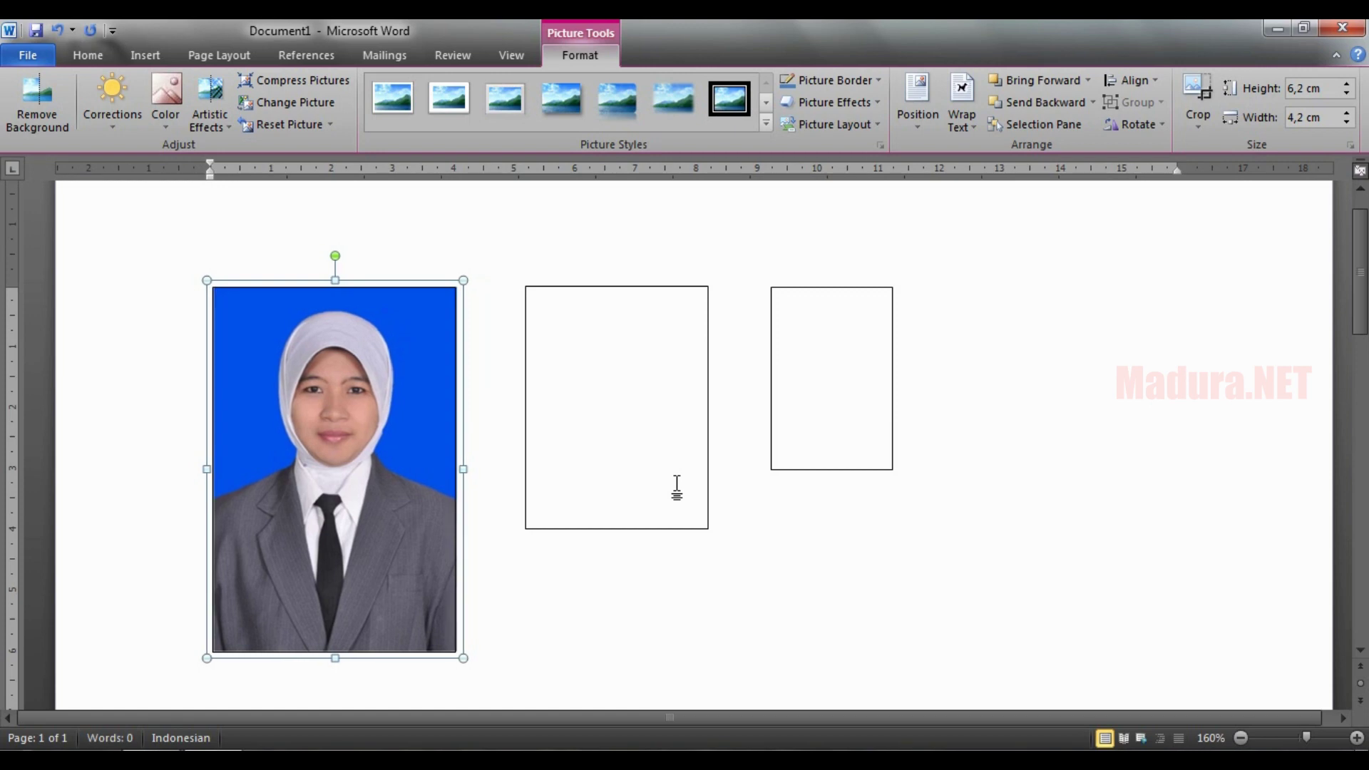
{"action": "key", "text": "Left"}
{"action": "key", "text": "Down"}
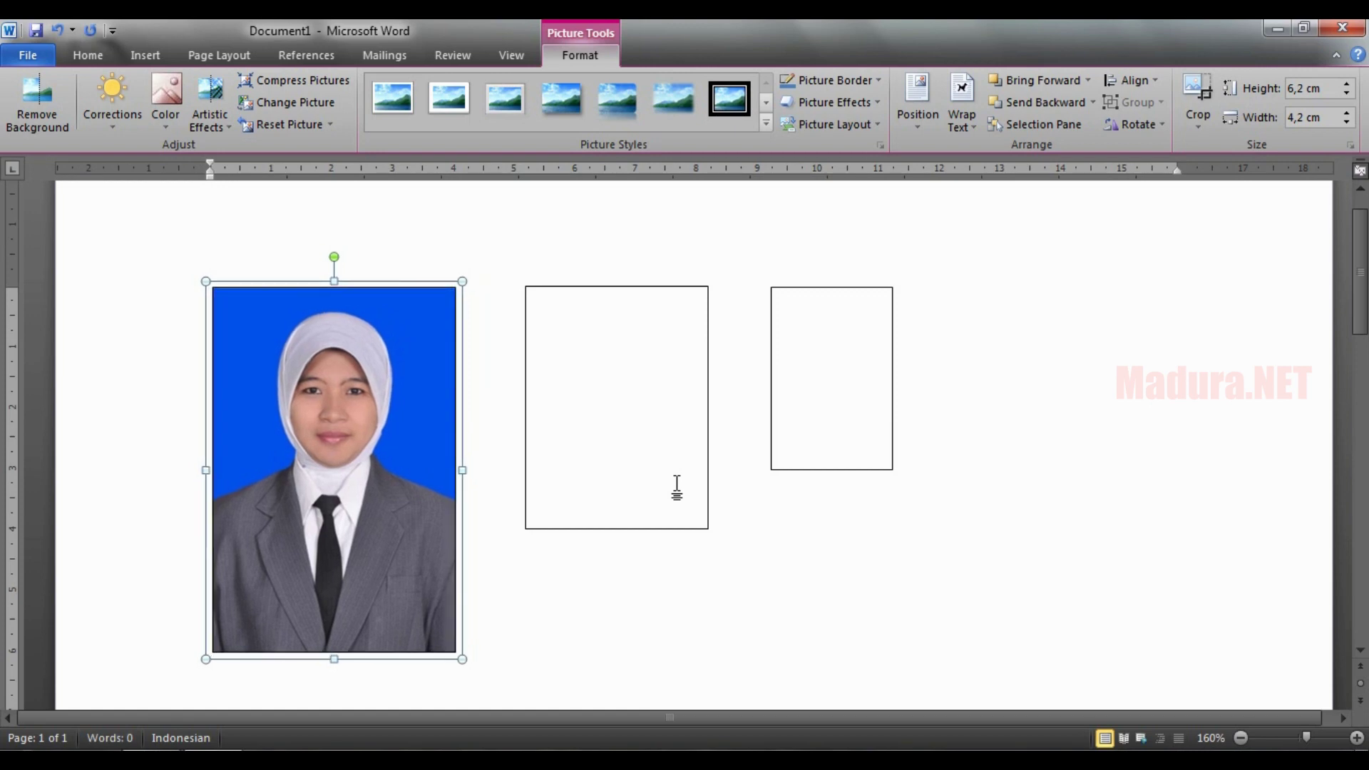
Copy the photo, paste two duplicates, and drag one over the right frame.
{"action": "left_click", "coordinate": [79, 50]}
{"action": "left_click", "coordinate": [84, 101]}
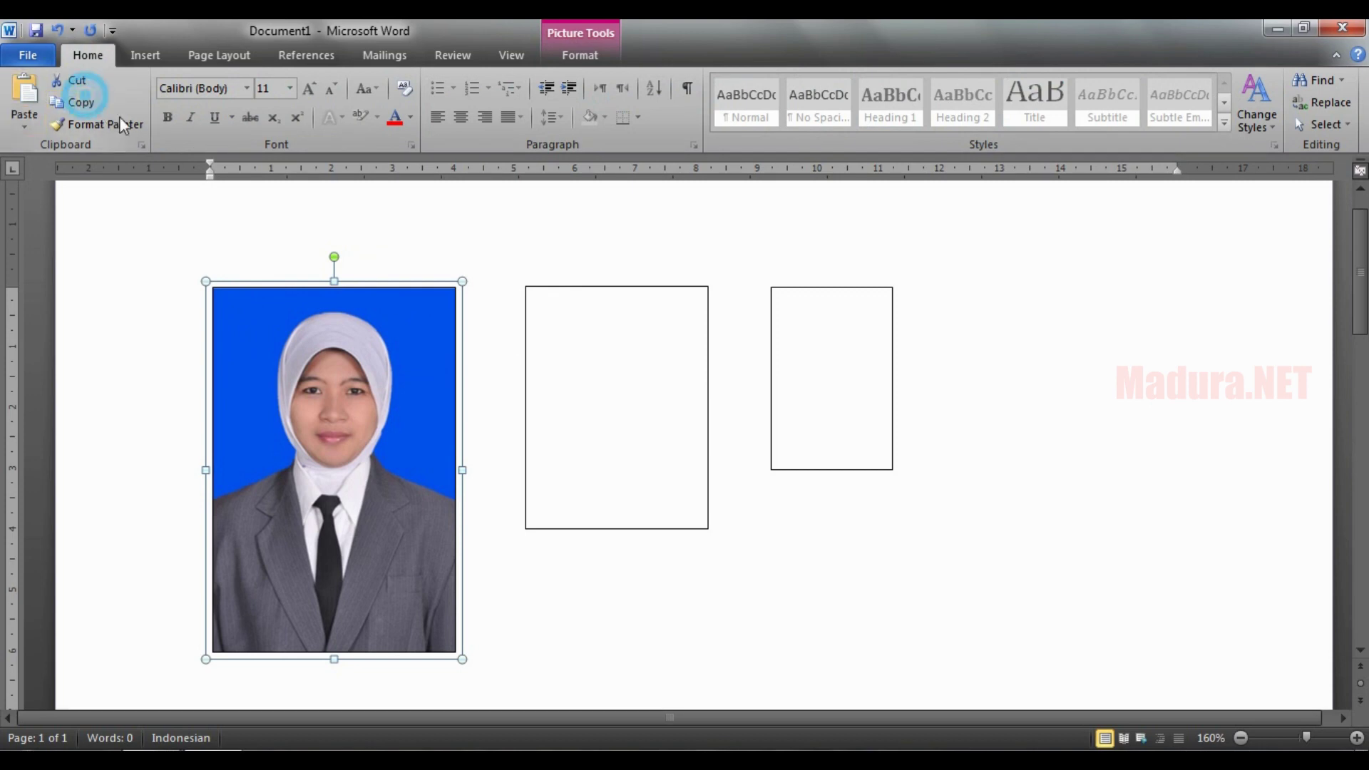
{"action": "left_click", "coordinate": [30, 92]}
{"action": "left_click", "coordinate": [30, 93]}
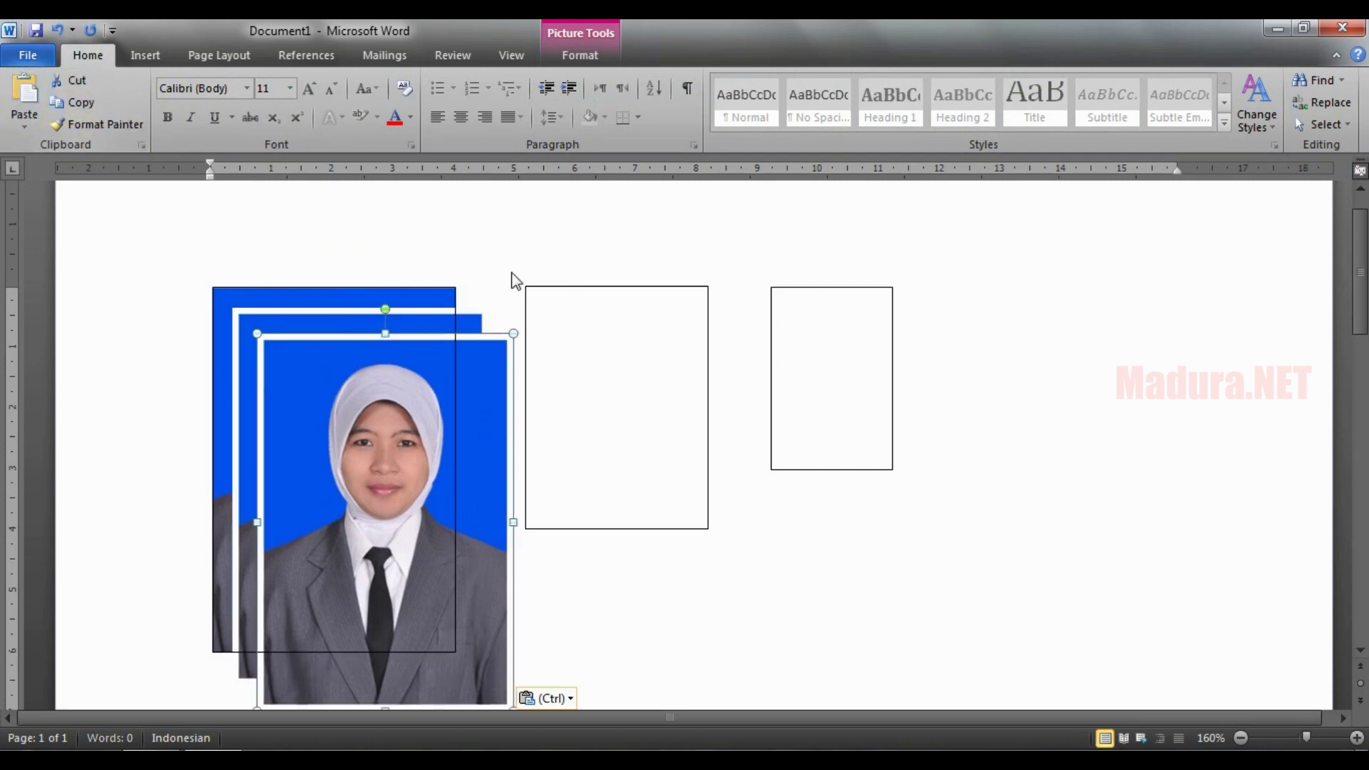
{"action": "mouse_move", "coordinate": [501, 344]}
{"action": "left_mouse_down"}
{"action": "mouse_move", "coordinate": [971, 269]}
{"action": "mouse_move", "coordinate": [934, 280]}
{"action": "left_mouse_up"}
Shrink one photo copy and align it over the middle frame.
{"action": "mouse_move", "coordinate": [481, 331]}
{"action": "left_mouse_down"}
{"action": "mouse_move", "coordinate": [737, 278]}
{"action": "mouse_move", "coordinate": [730, 289]}
{"action": "left_mouse_up"}
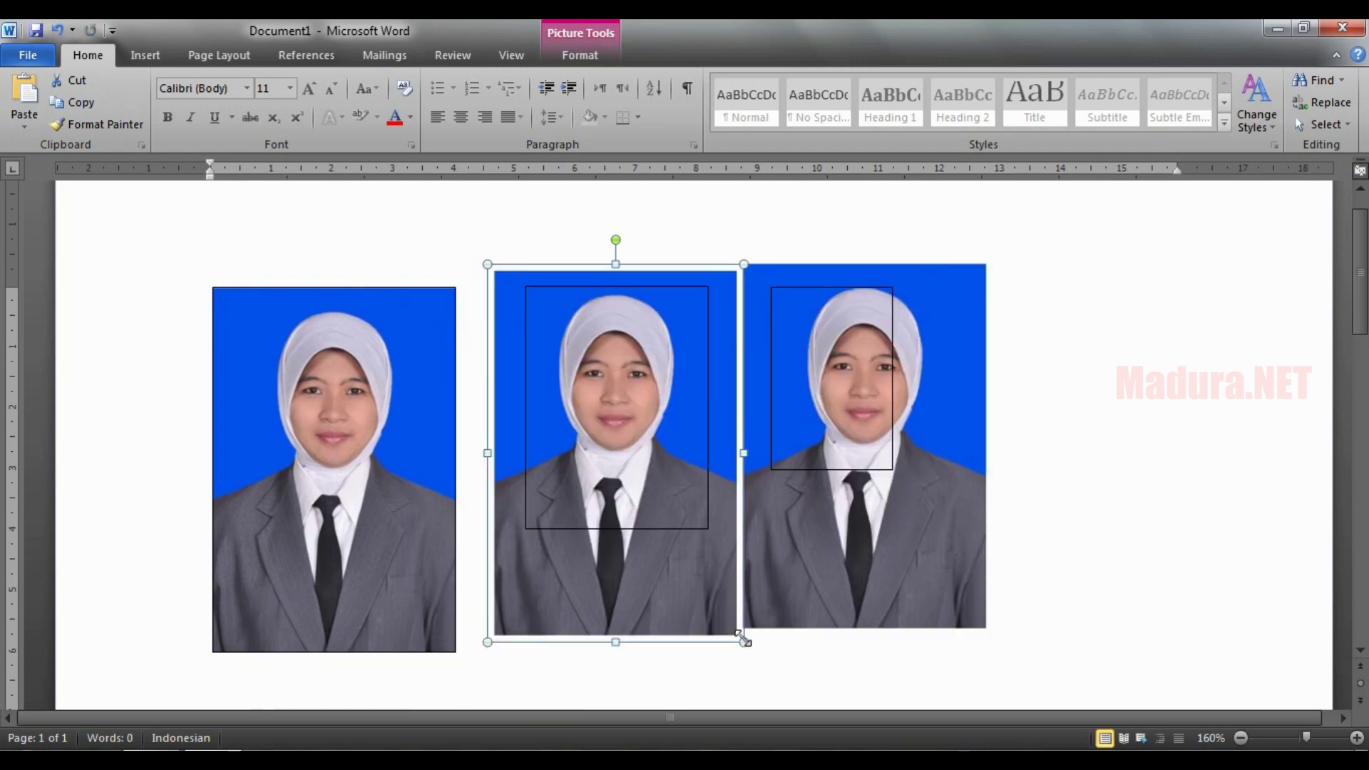
{"action": "left_click_drag", "start_coordinate": [741, 637], "coordinate": [676, 542]}
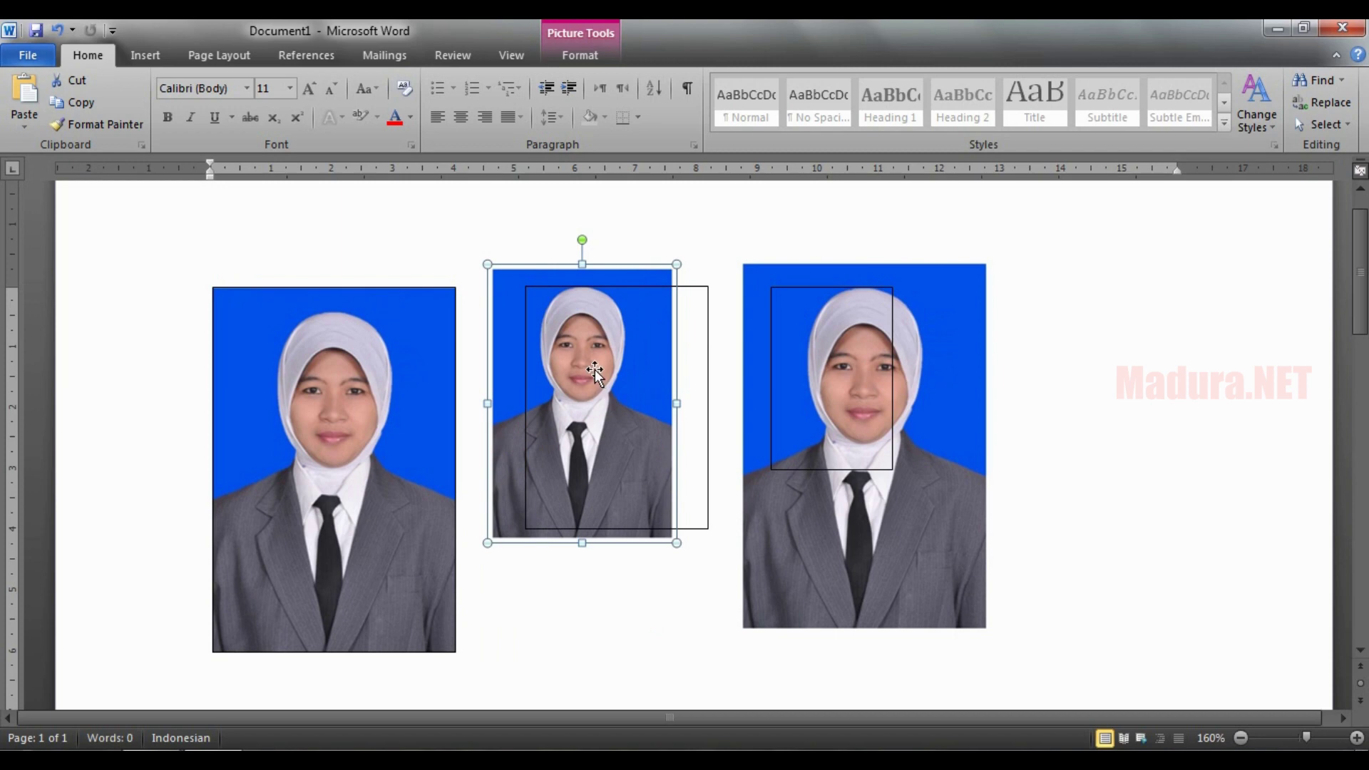
{"action": "left_click_drag", "start_coordinate": [603, 374], "coordinate": [634, 384]}
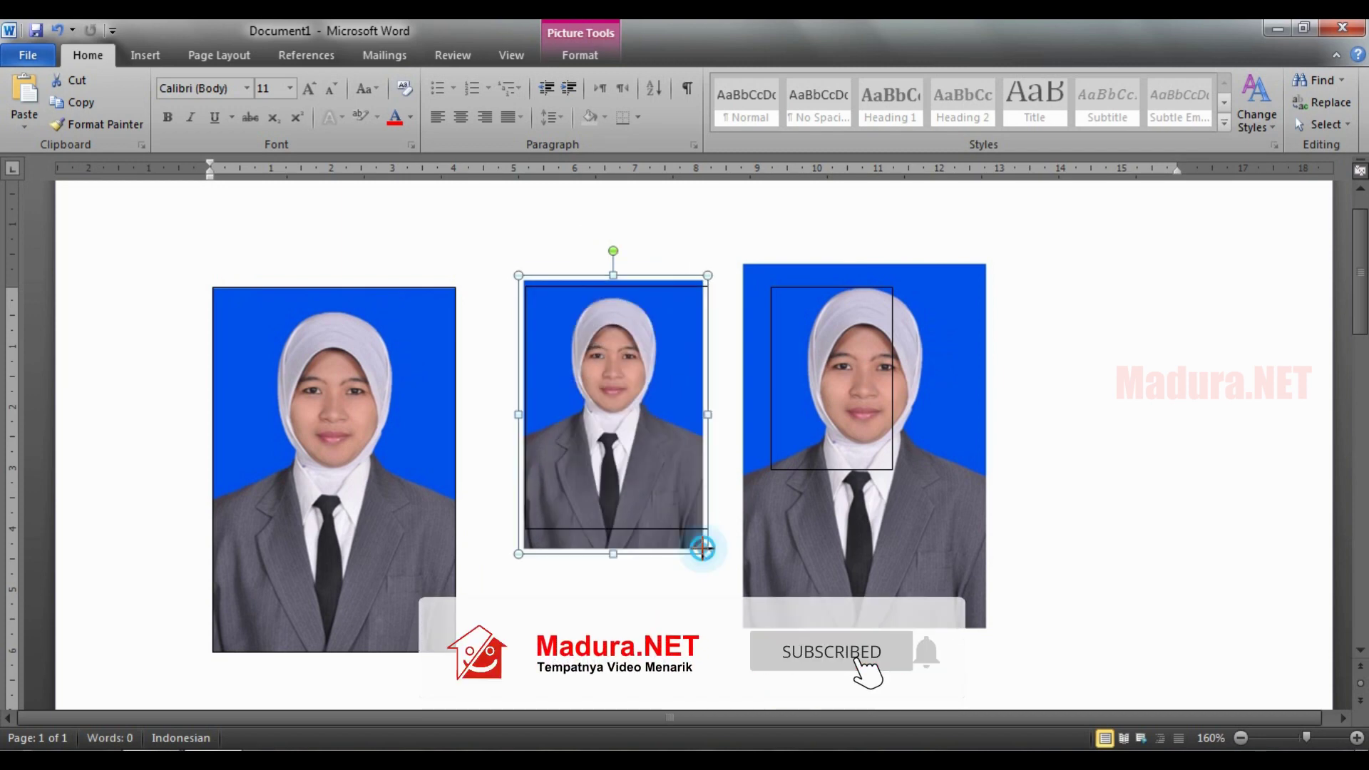
{"action": "left_click_drag", "start_coordinate": [701, 548], "coordinate": [713, 563]}
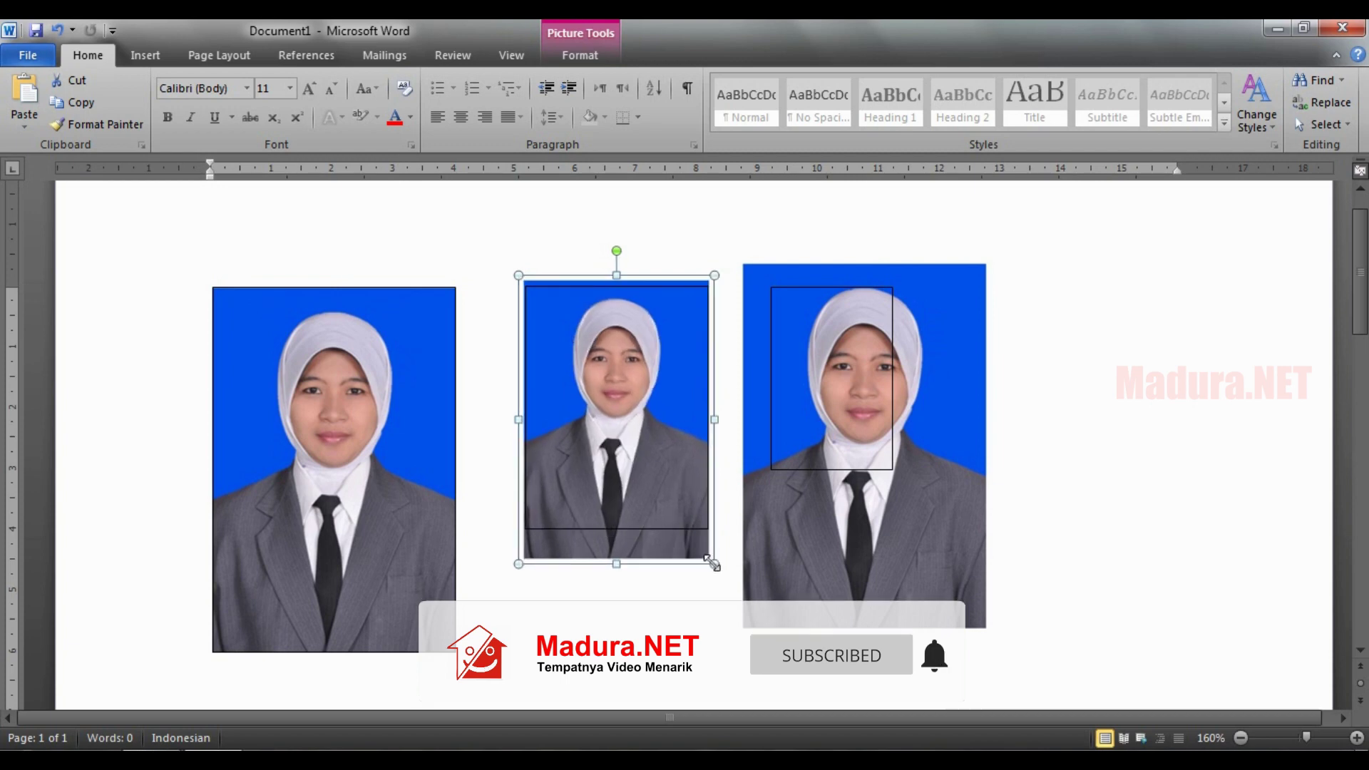
{"action": "key", "text": "Down"}
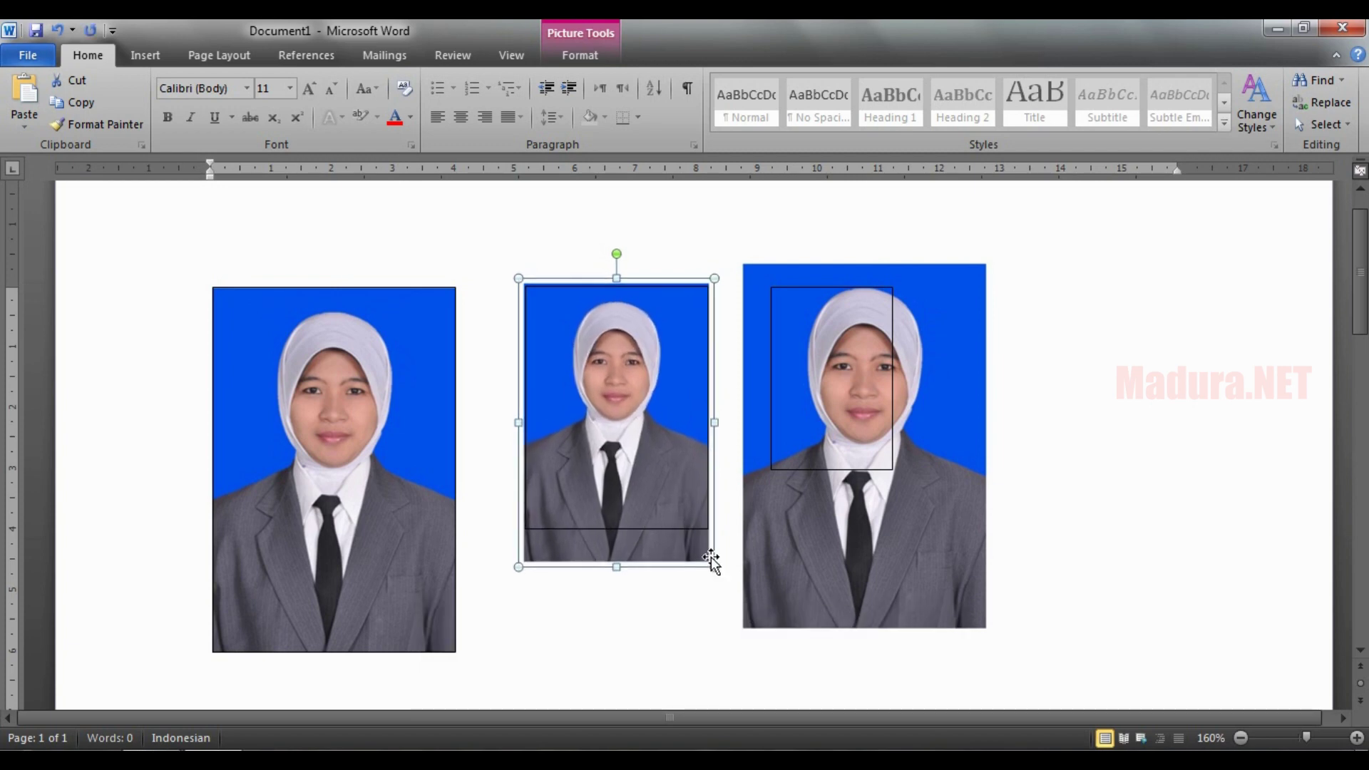
{"action": "key", "text": "Down"}
{"action": "key", "text": "Right"}
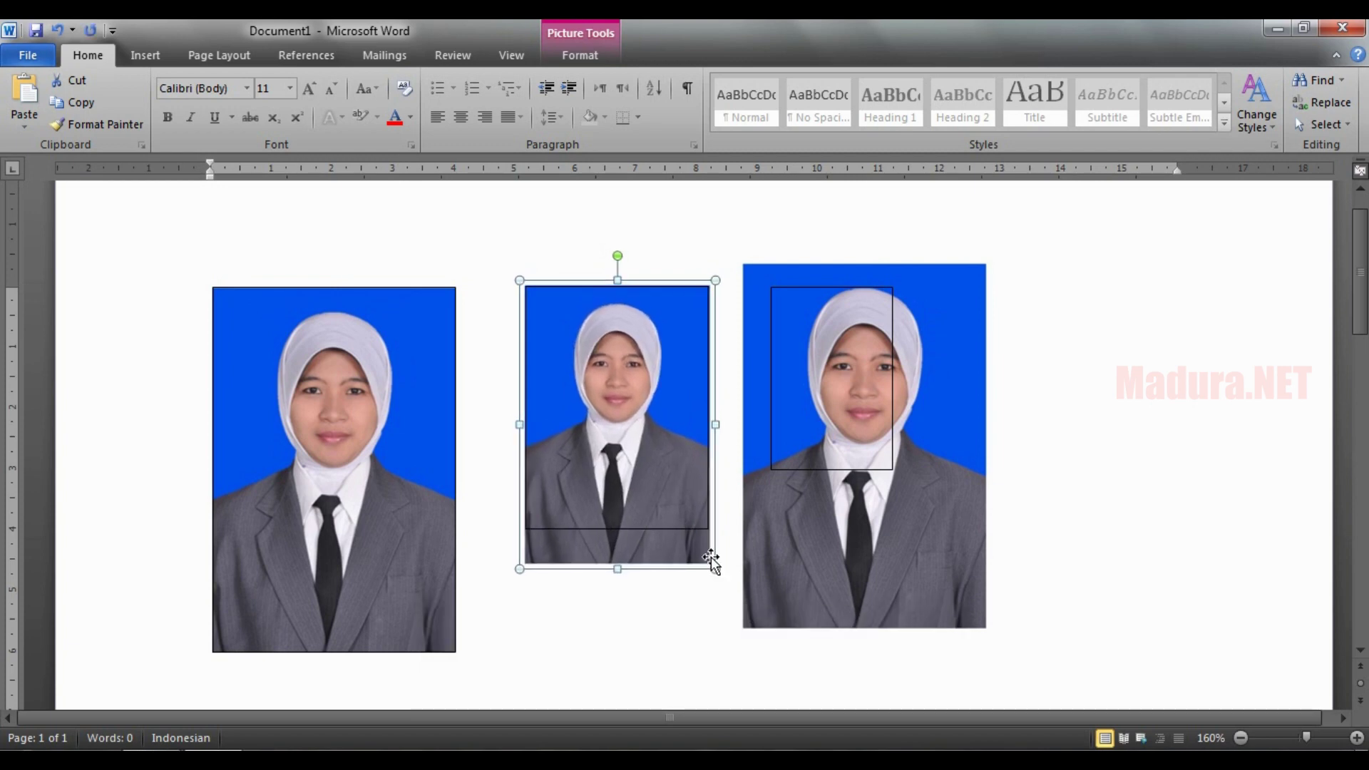
Shrink the other copy to about 3.16 × 2.14 cm over the smallest frame.
{"action": "left_click", "coordinate": [797, 519]}
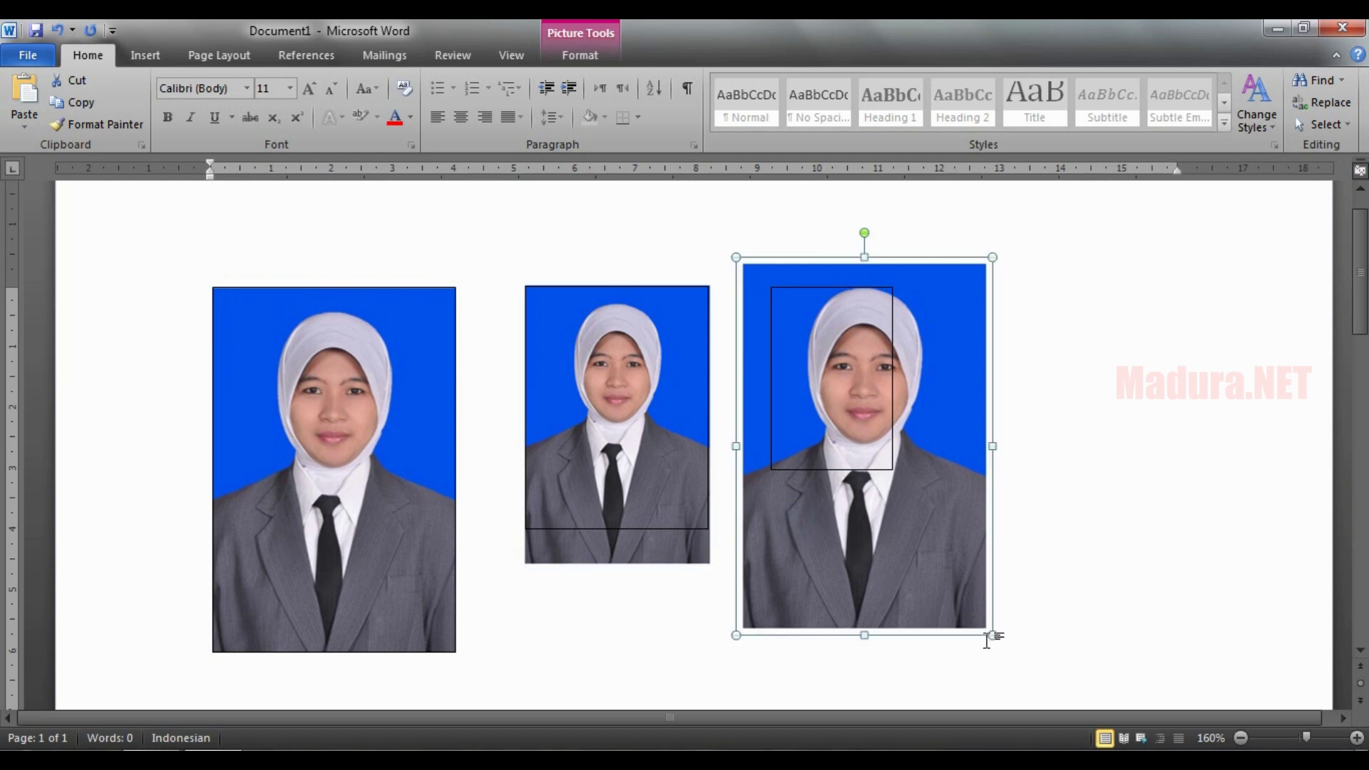
{"action": "left_click_drag", "start_coordinate": [993, 636], "coordinate": [876, 465]}
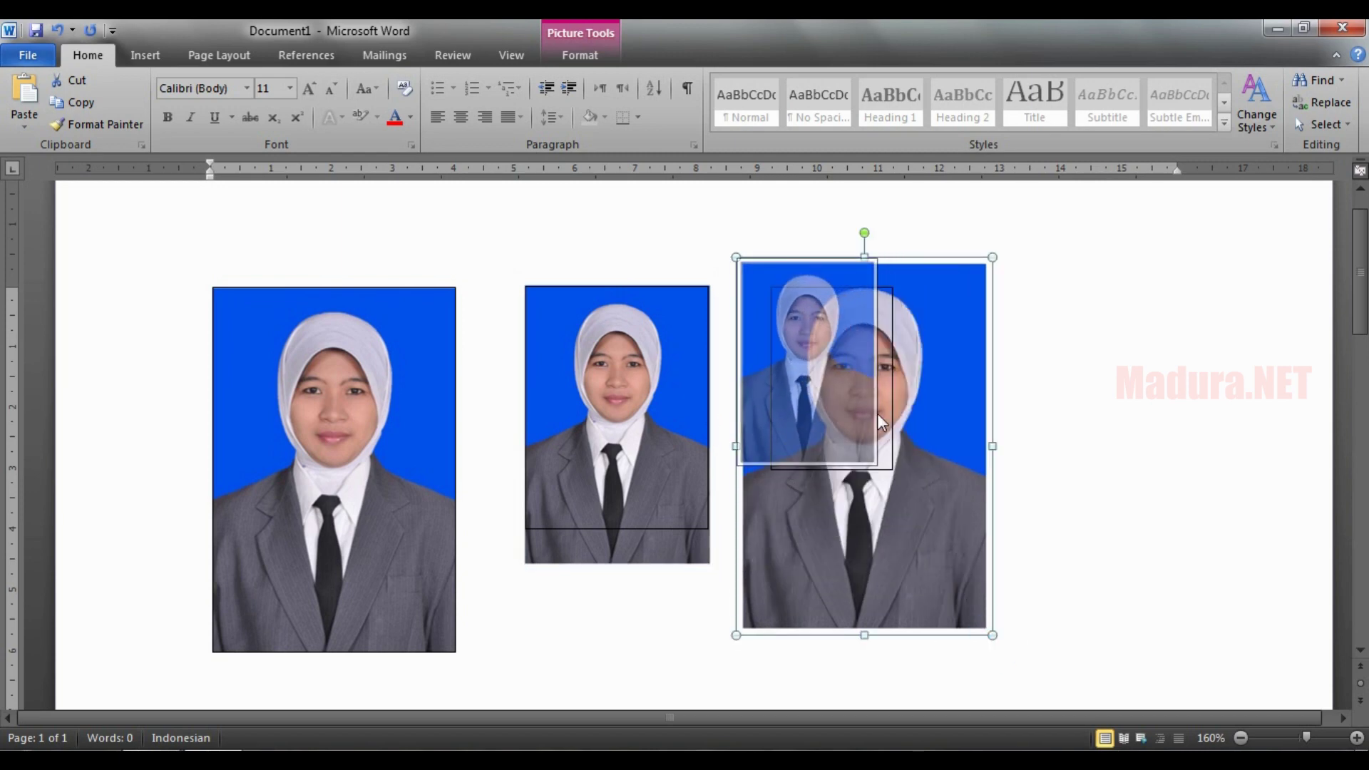
{"action": "left_click_drag", "start_coordinate": [816, 298], "coordinate": [849, 322]}
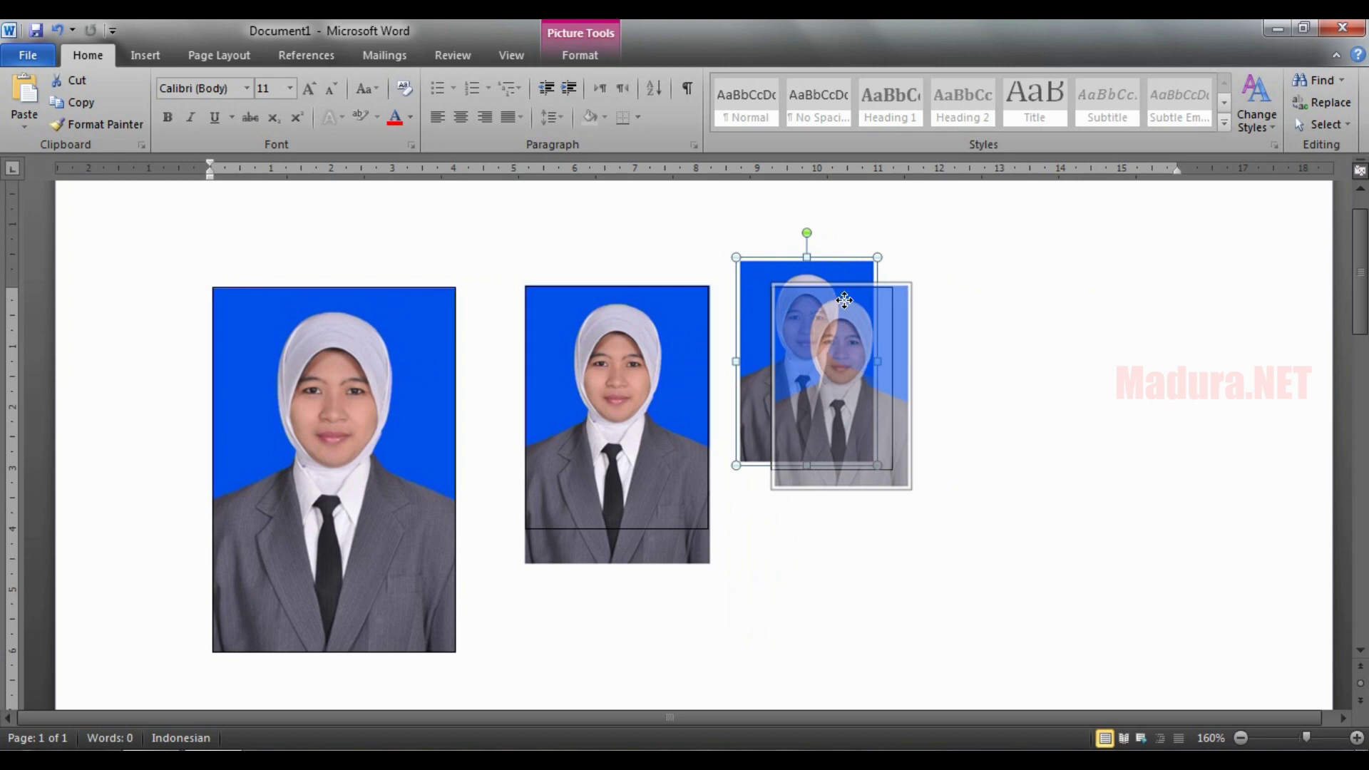
{"action": "key", "text": "Left"}
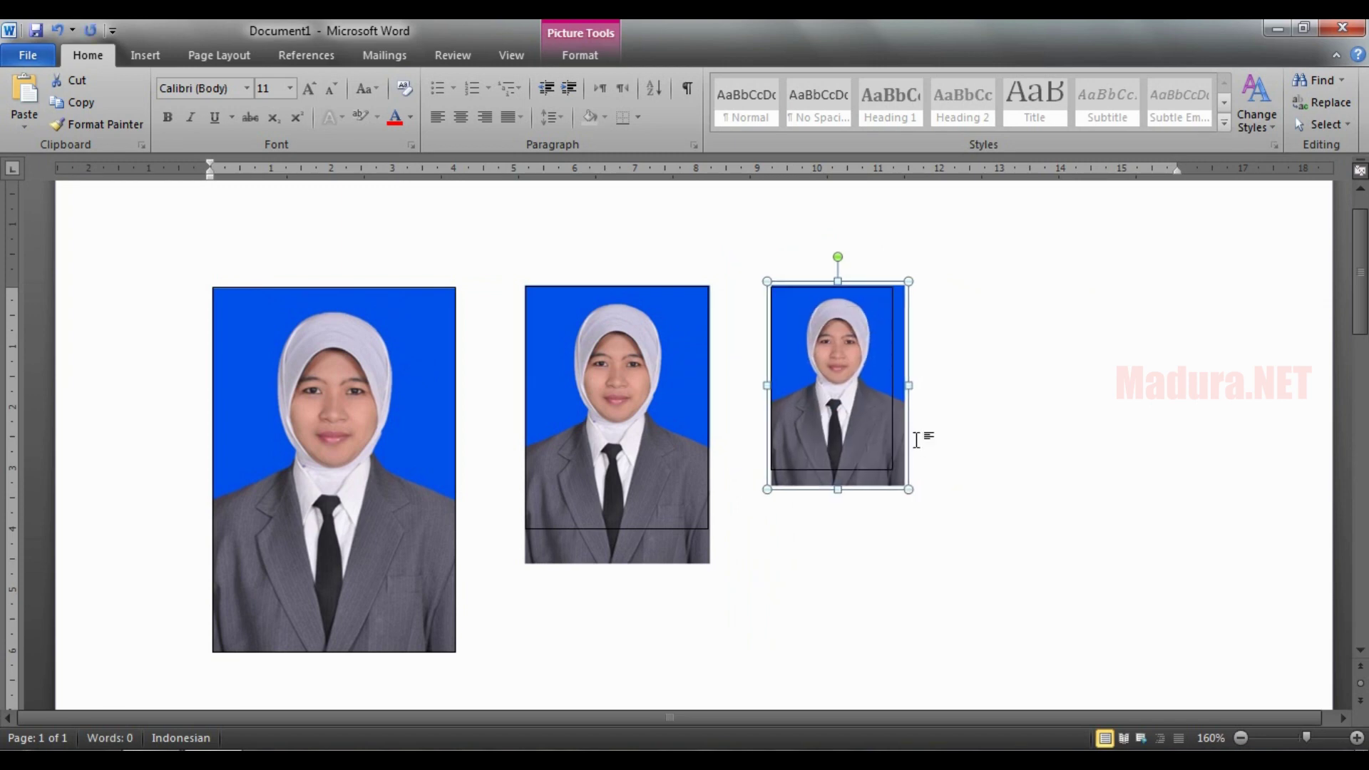
{"action": "key", "text": "Down"}
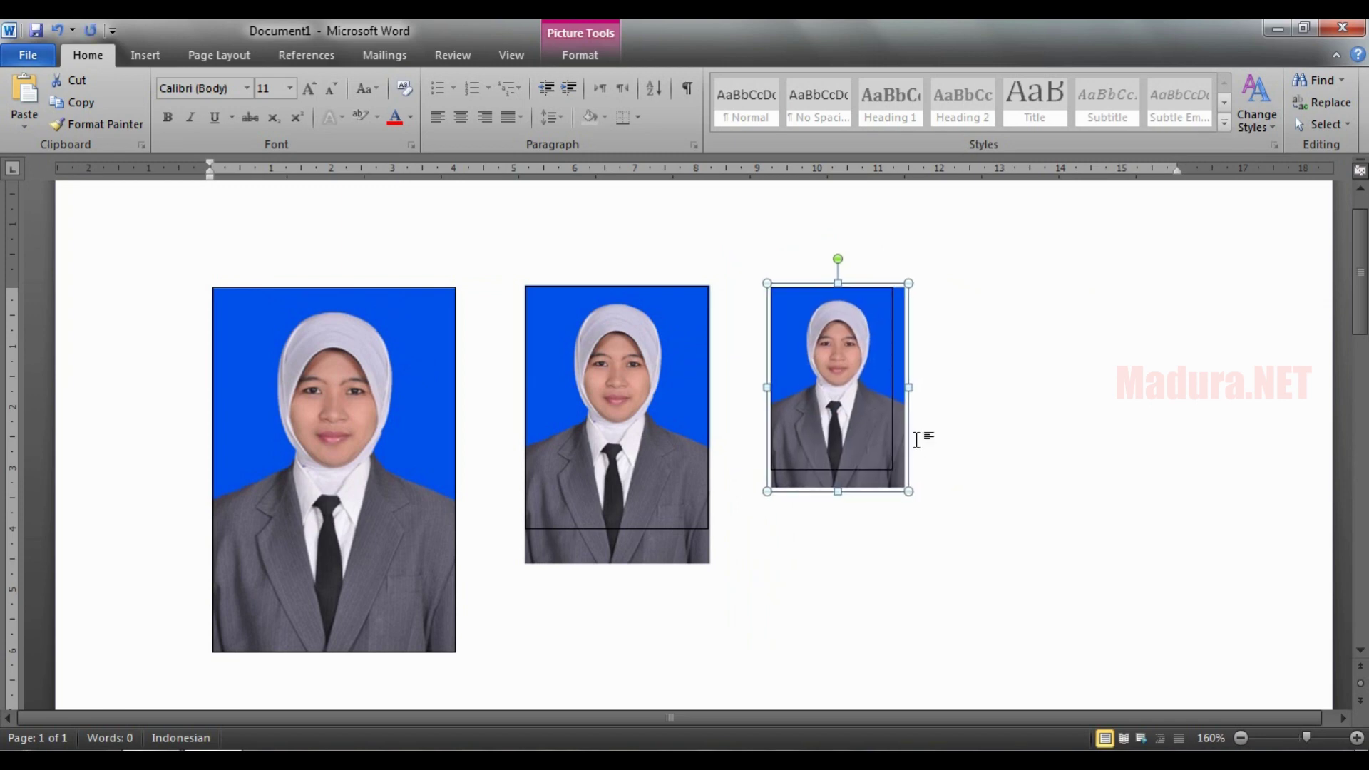
{"action": "left_click_drag", "start_coordinate": [909, 493], "coordinate": [896, 471]}
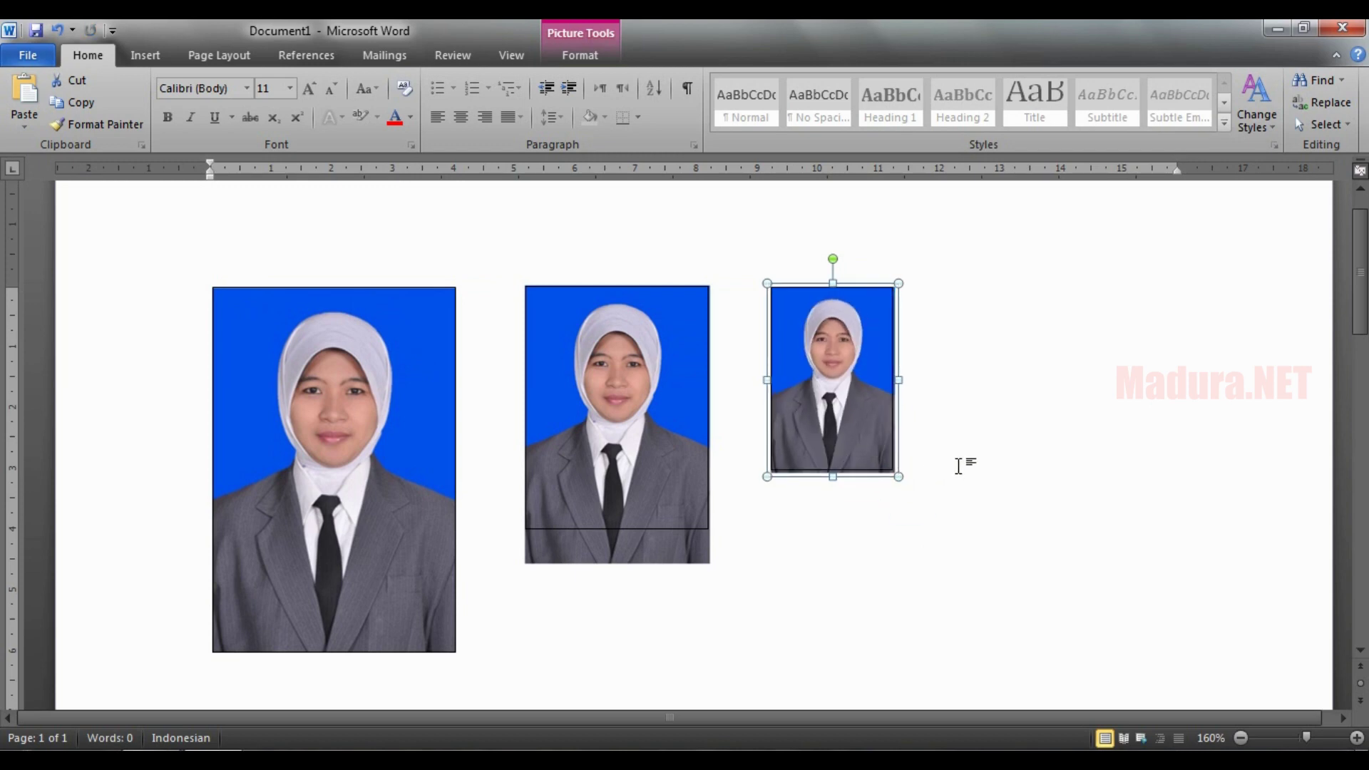
{"action": "key", "text": "ctrl+z"}
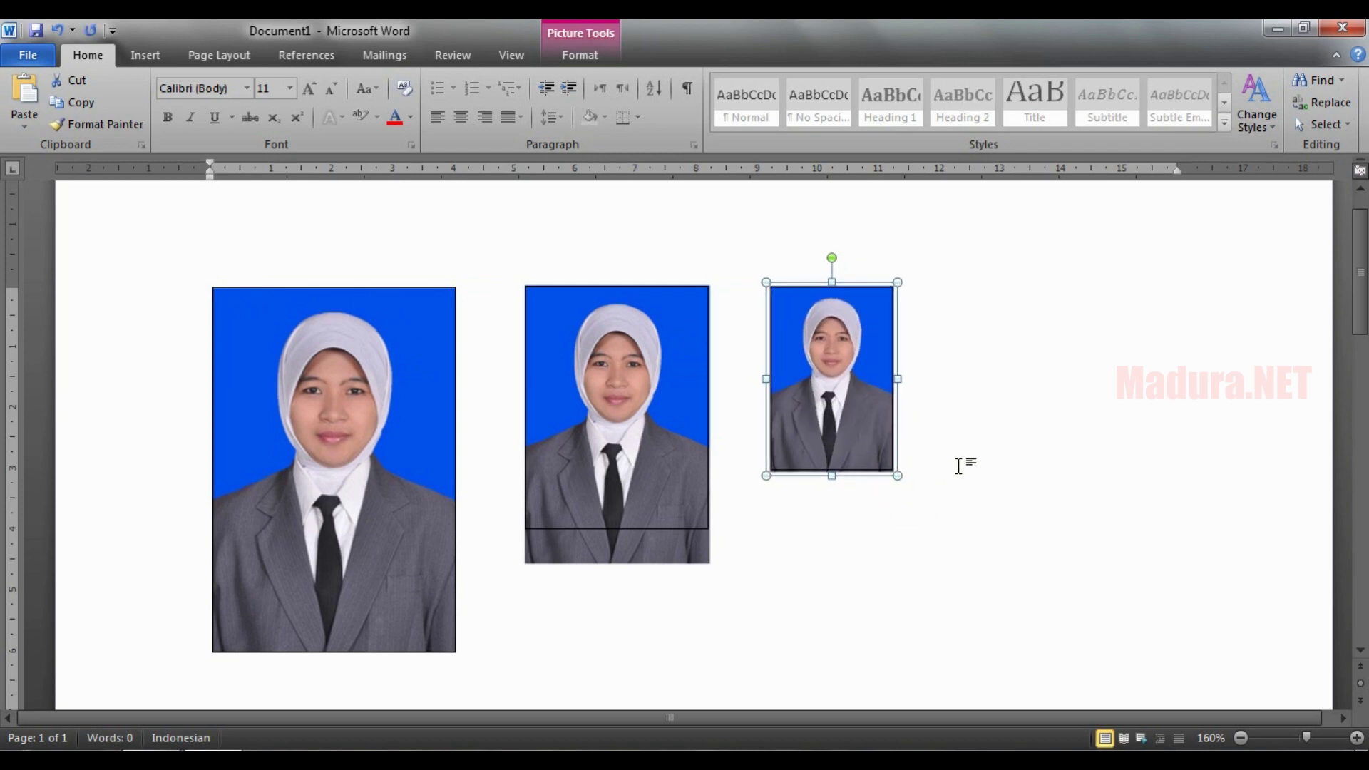
{"action": "left_click", "coordinate": [580, 55]}
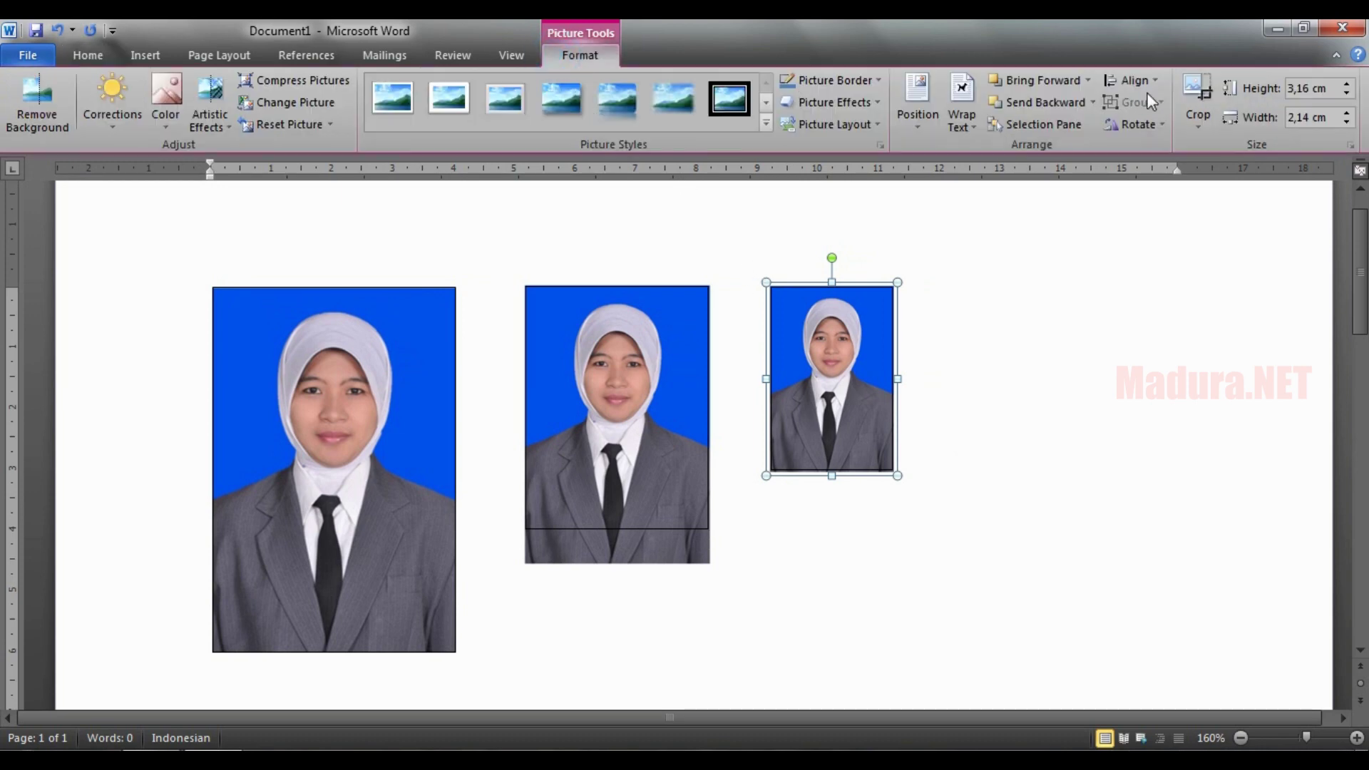
Zoom in and drag the small photo's crop handles until it measures 3.01 × 2 cm.
{"action": "left_click", "coordinate": [1198, 91]}
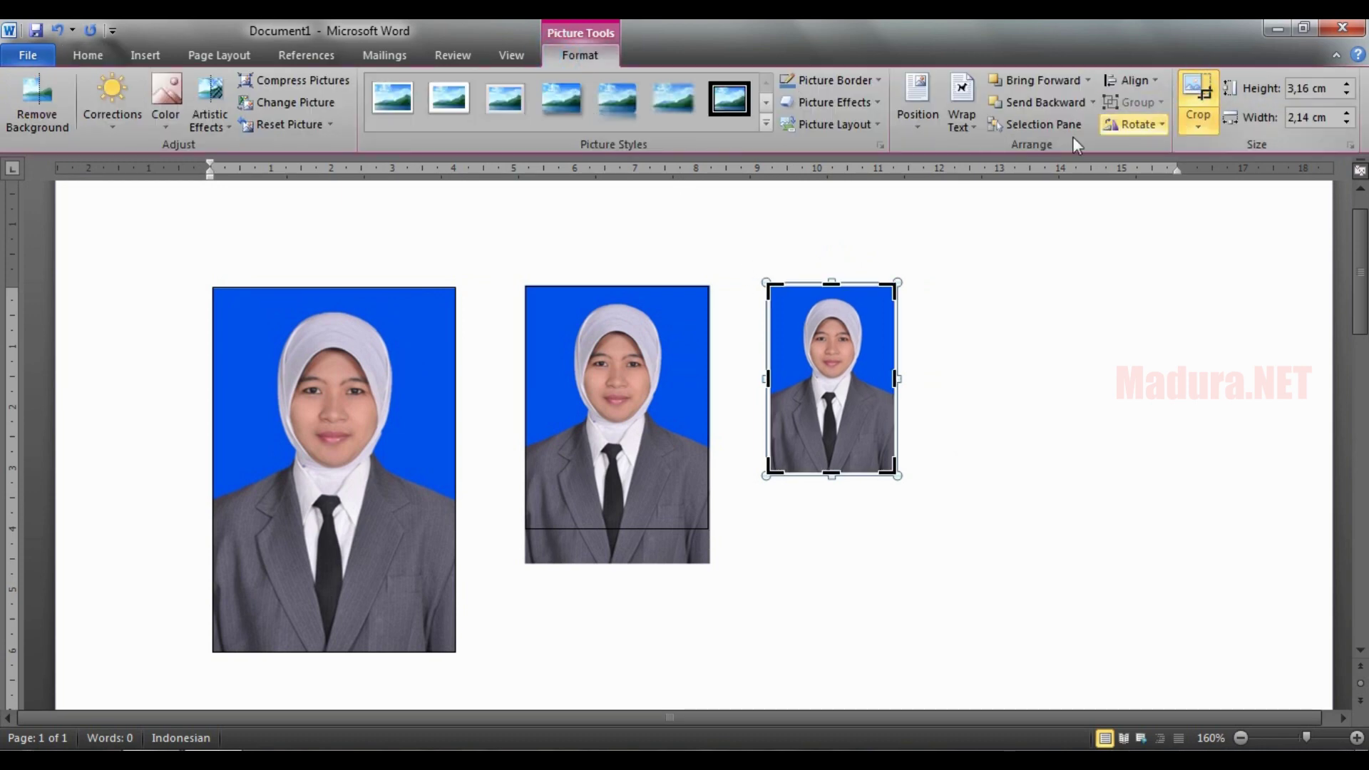
{"action": "left_click", "coordinate": [1355, 738]}
{"action": "left_click", "coordinate": [1355, 738]}
{"action": "left_click", "coordinate": [1355, 738]}
{"action": "left_click", "coordinate": [1356, 738]}
{"action": "left_click", "coordinate": [1355, 738]}
{"action": "left_click", "coordinate": [1355, 738]}
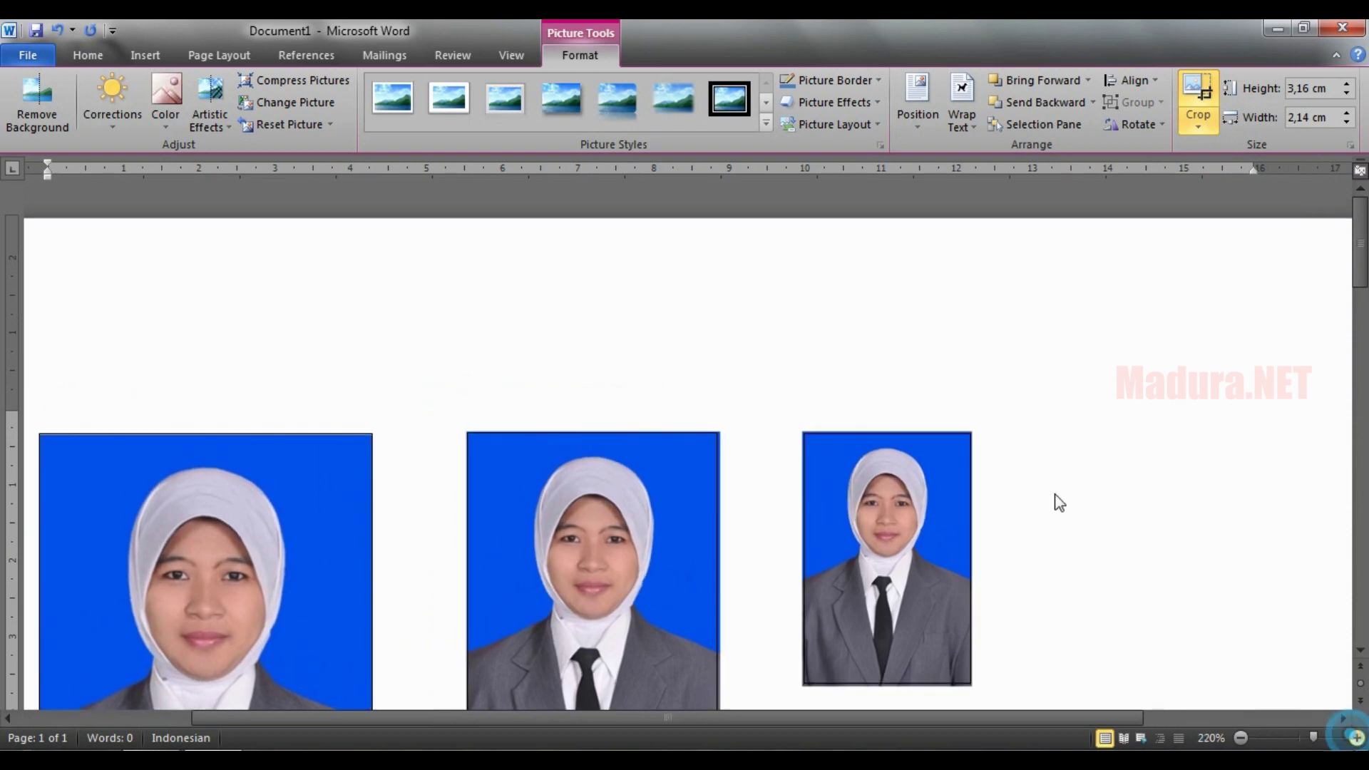
{"action": "scroll", "coordinate": [1055, 492], "scroll_direction": "down", "scroll_amount": 5}
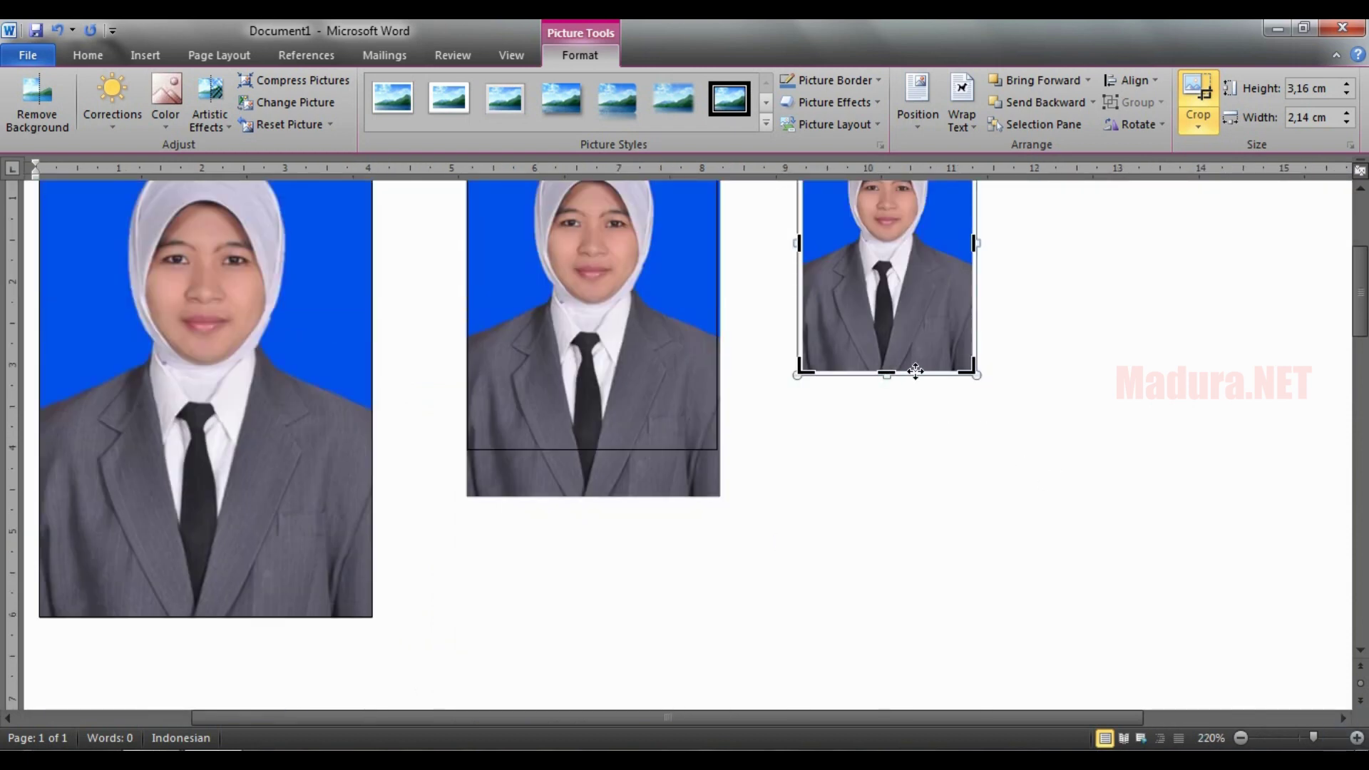
{"action": "scroll", "coordinate": [915, 370], "scroll_direction": "up", "scroll_amount": 3}
{"action": "left_click_drag", "start_coordinate": [894, 322], "coordinate": [899, 324]}
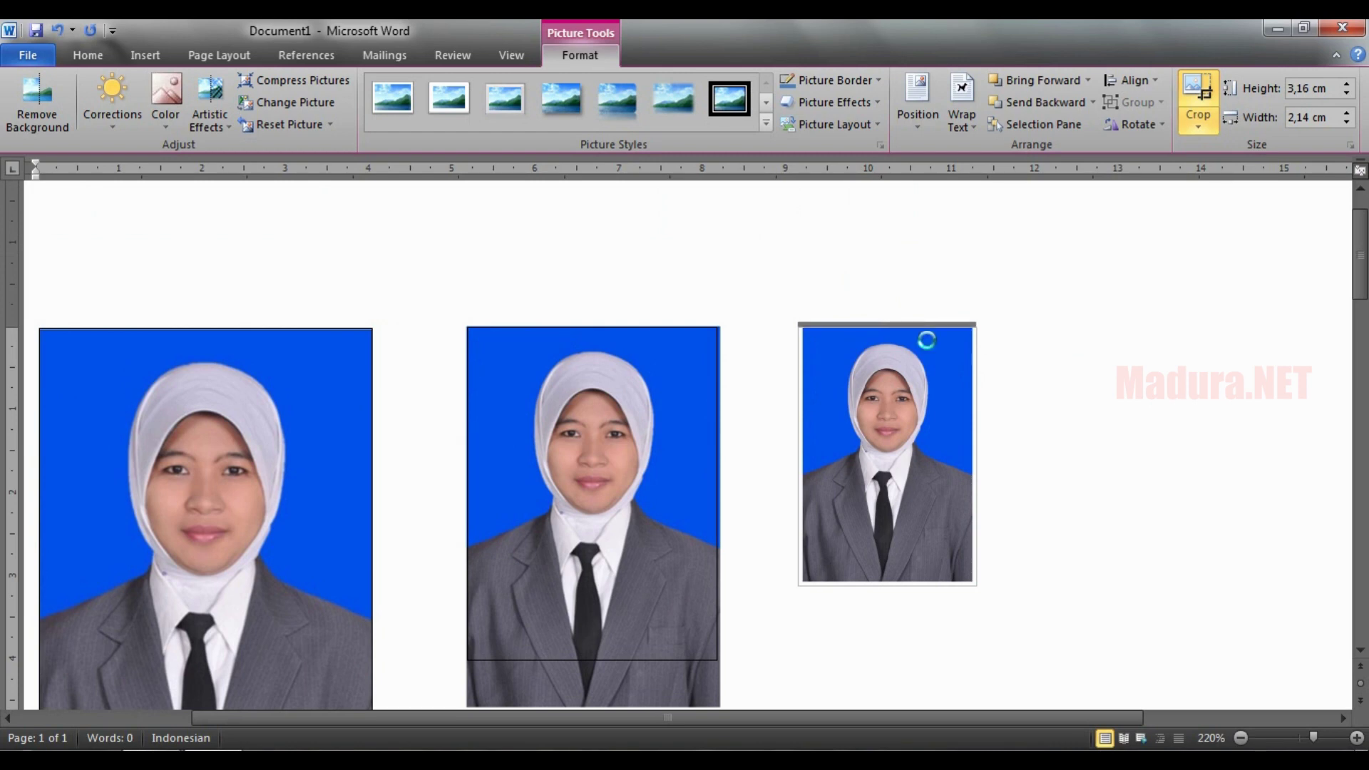
{"action": "mouse_move", "coordinate": [886, 585]}
{"action": "left_mouse_down"}
{"action": "mouse_move", "coordinate": [887, 559]}
{"action": "mouse_move", "coordinate": [886, 576]}
{"action": "left_mouse_up"}
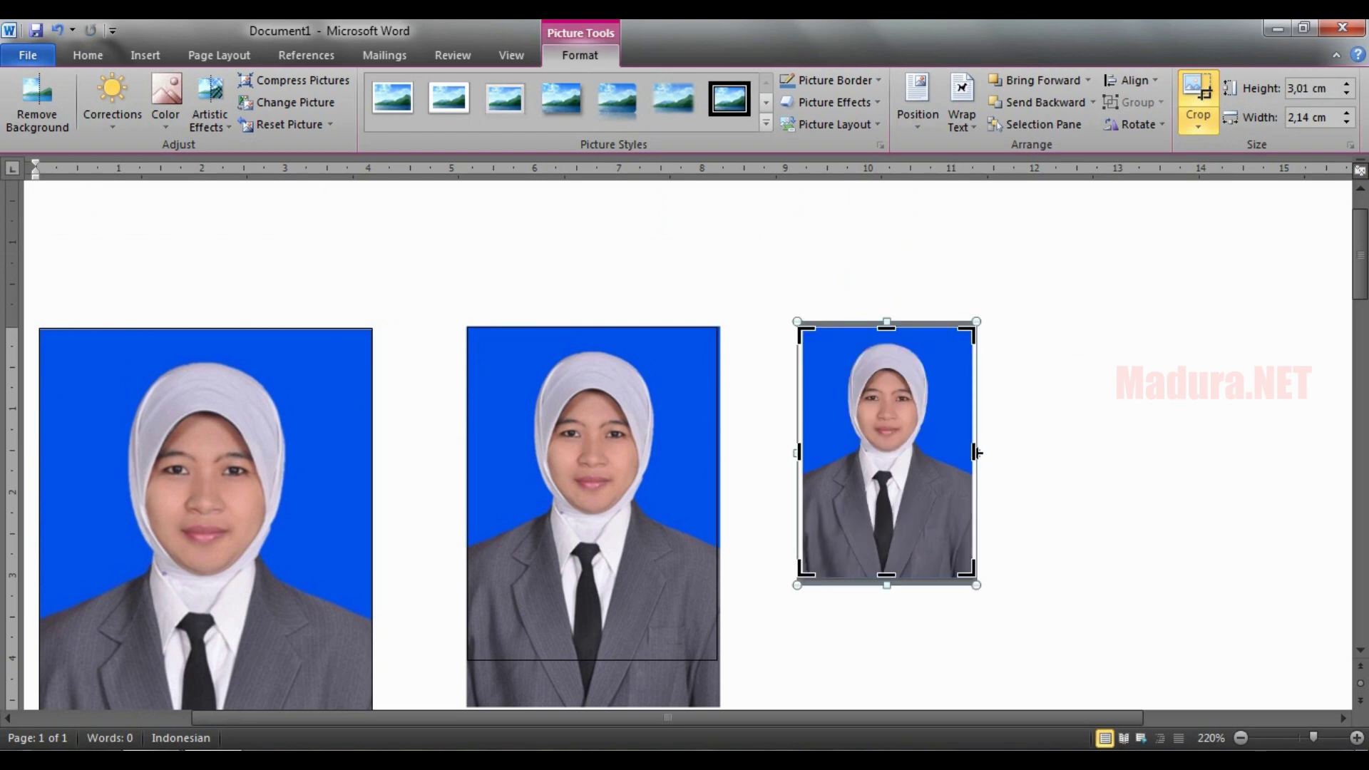
{"action": "left_click_drag", "start_coordinate": [977, 452], "coordinate": [969, 453]}
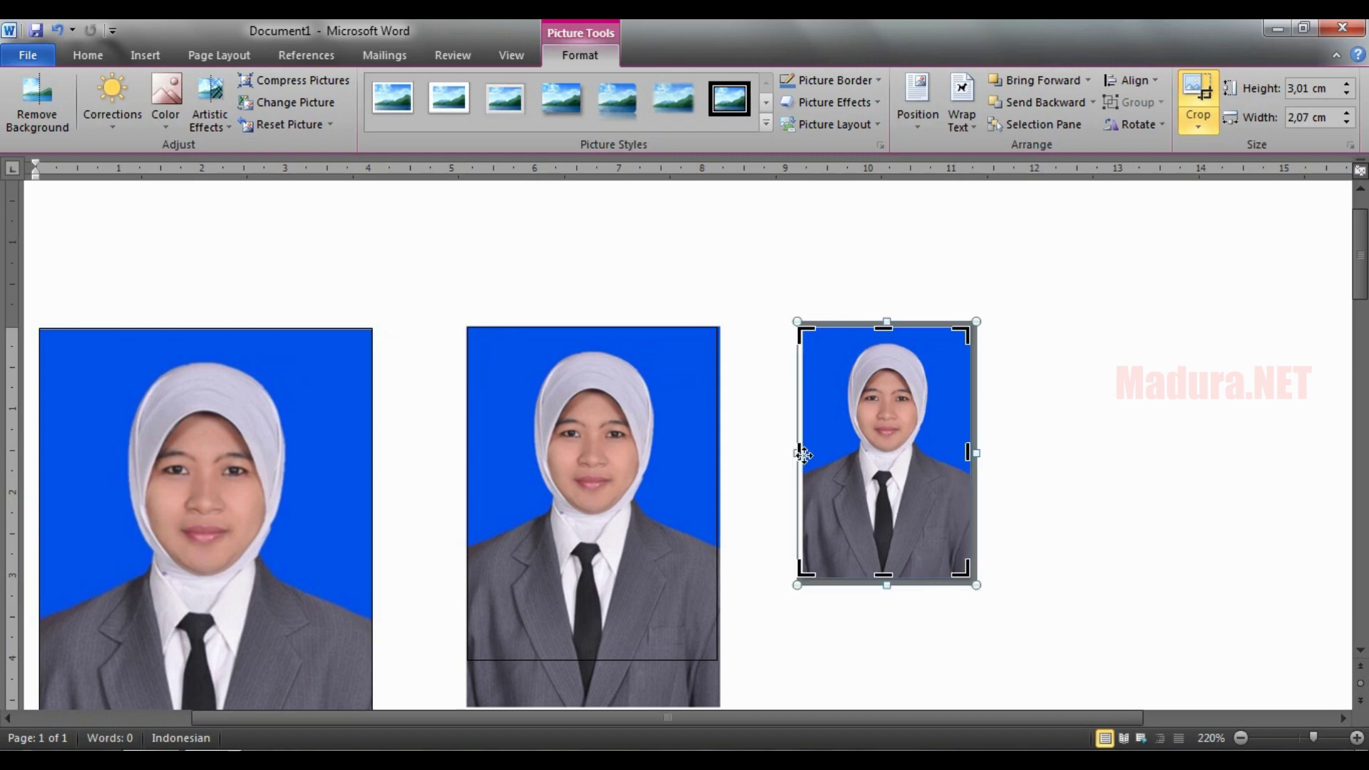
{"action": "left_click_drag", "start_coordinate": [798, 452], "coordinate": [805, 452]}
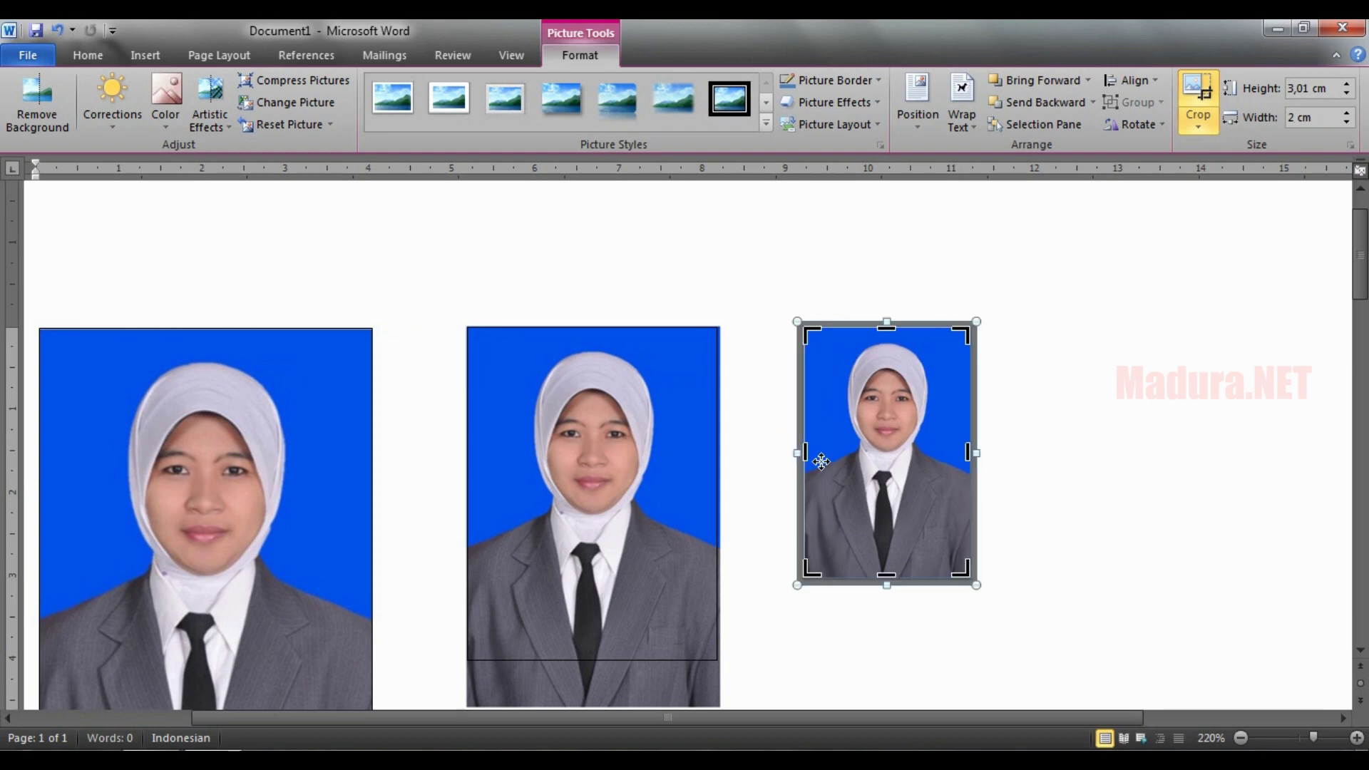
Crop the middle photo's top, bottom, right and left edges to 3.99 × 3 cm.
{"action": "left_click", "coordinate": [37, 417]}
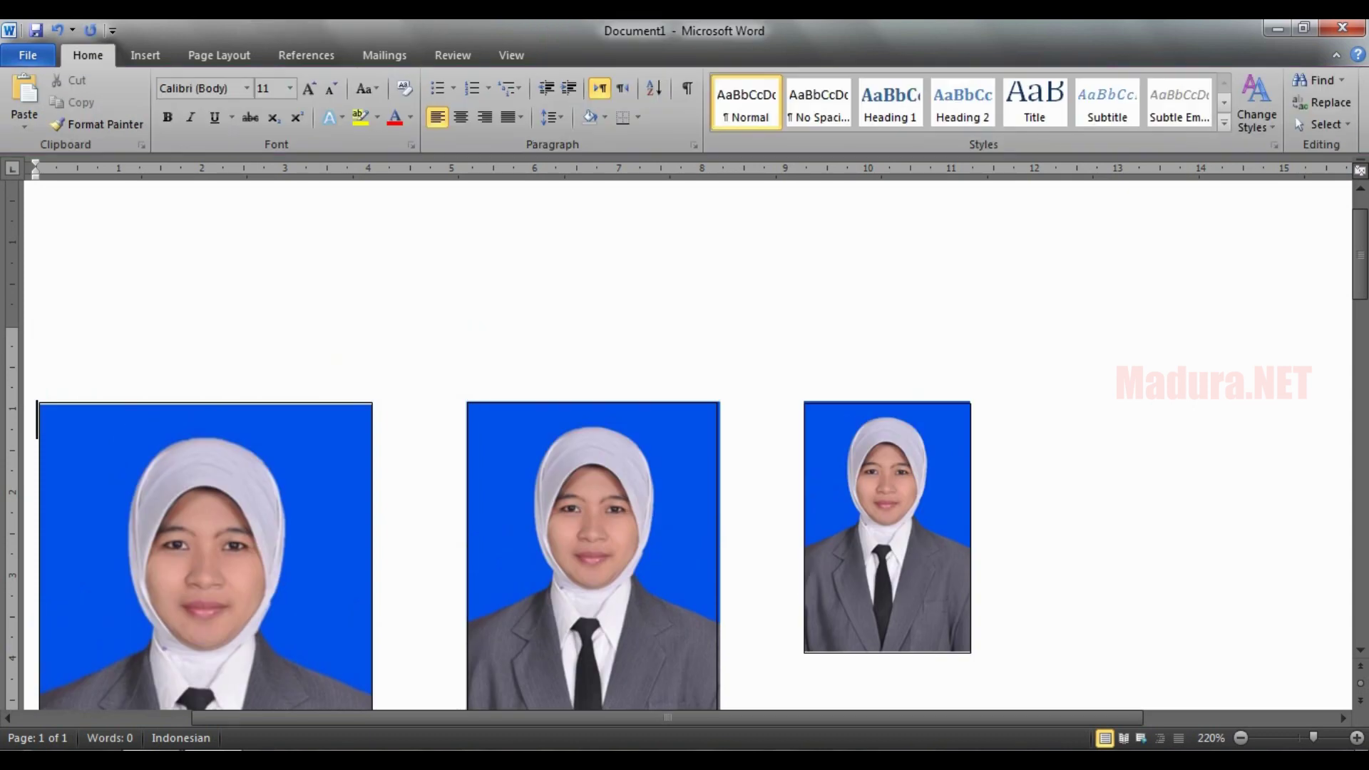
{"action": "left_click", "coordinate": [721, 422]}
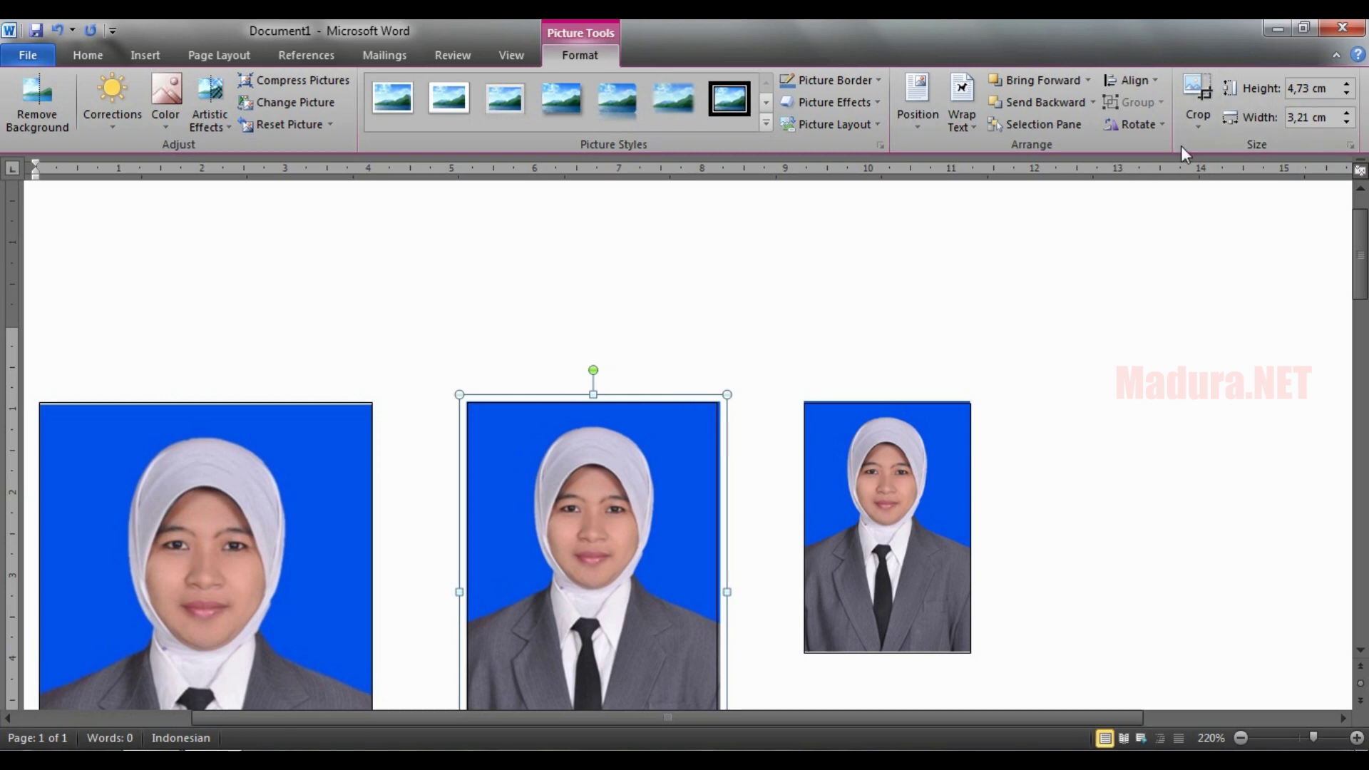
{"action": "left_click", "coordinate": [1197, 127]}
{"action": "left_click", "coordinate": [1215, 144]}
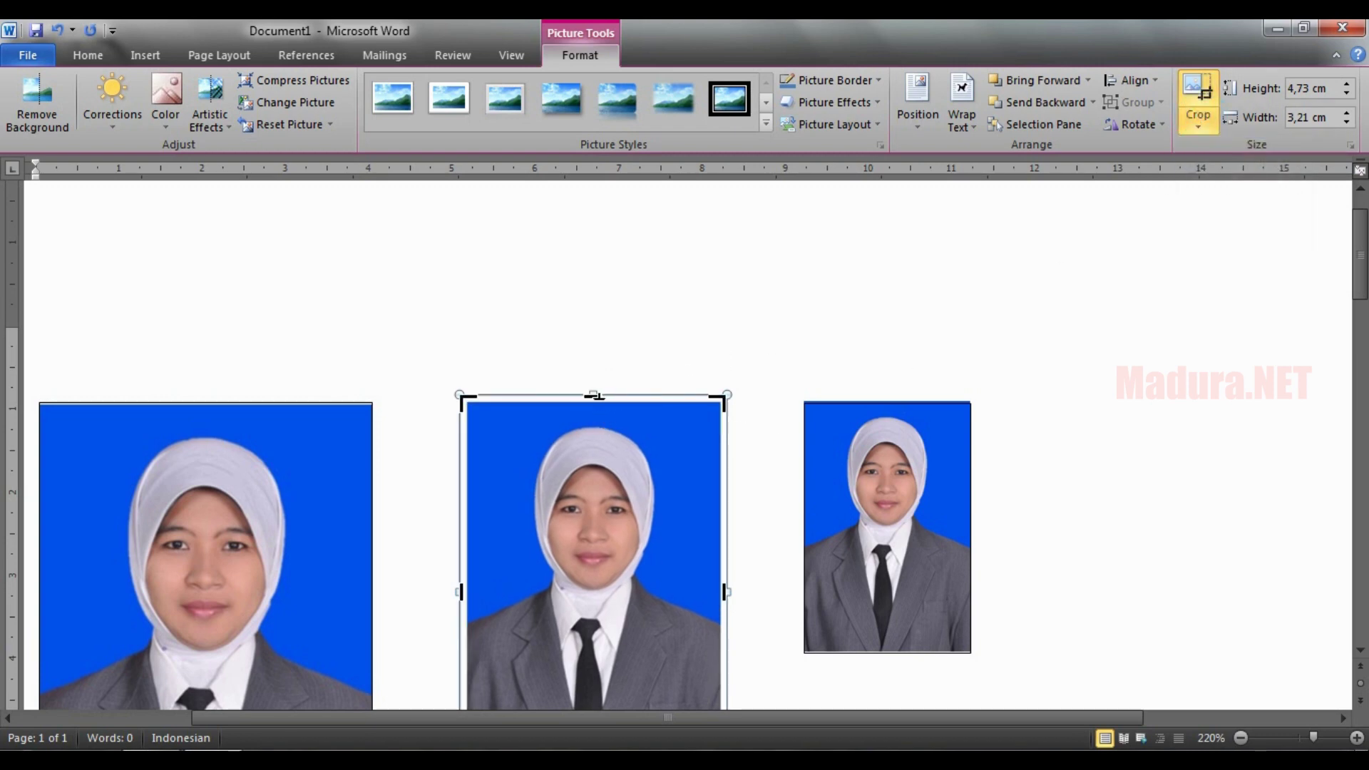
{"action": "left_click_drag", "start_coordinate": [598, 393], "coordinate": [606, 396]}
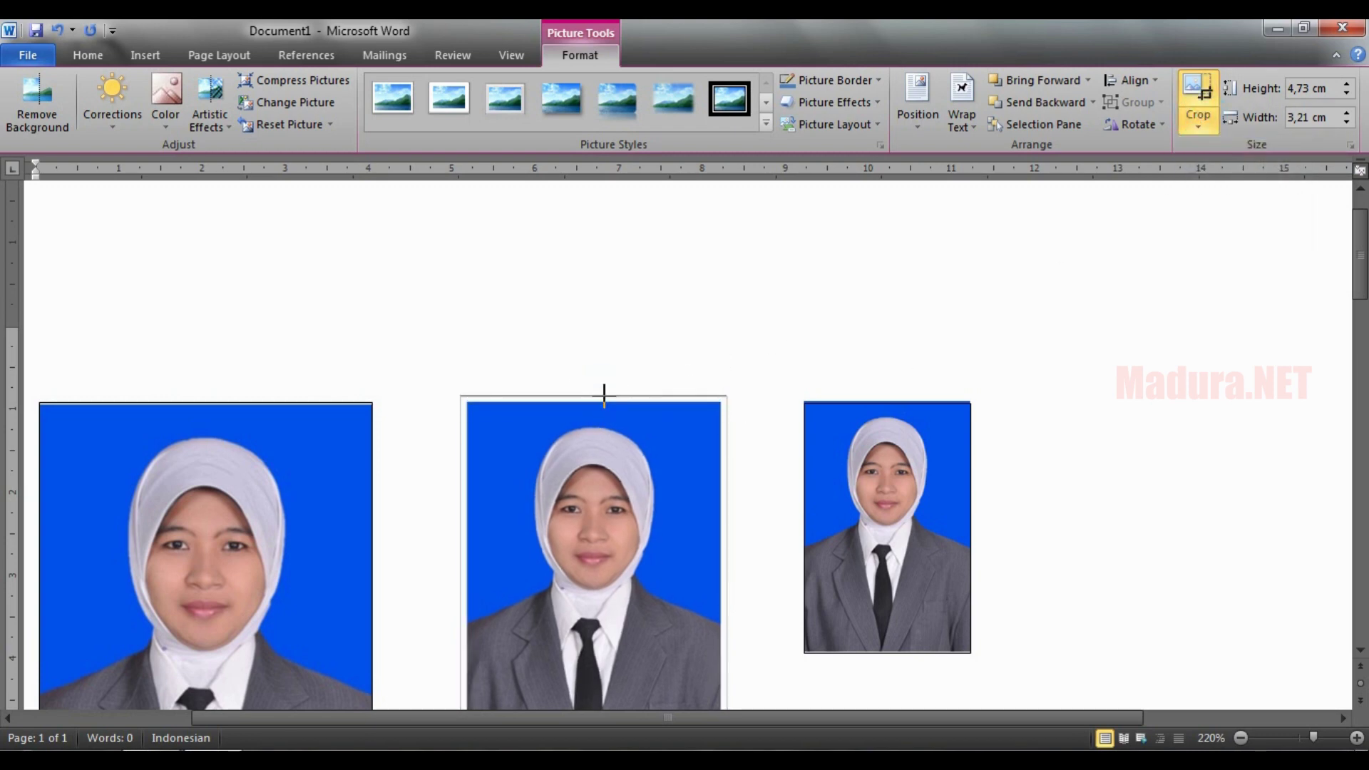
{"action": "scroll", "coordinate": [743, 528], "scroll_direction": "down", "scroll_amount": 1}
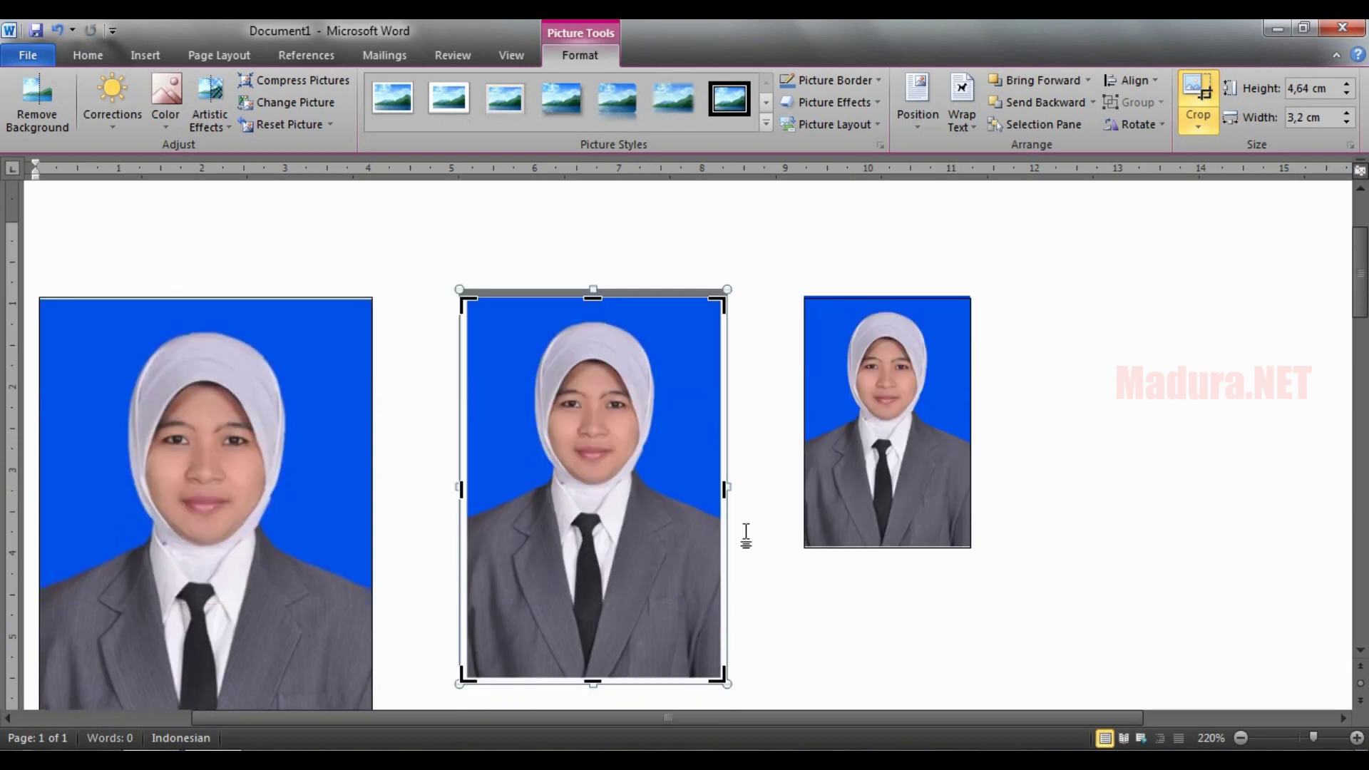
{"action": "left_click_drag", "start_coordinate": [593, 684], "coordinate": [611, 630]}
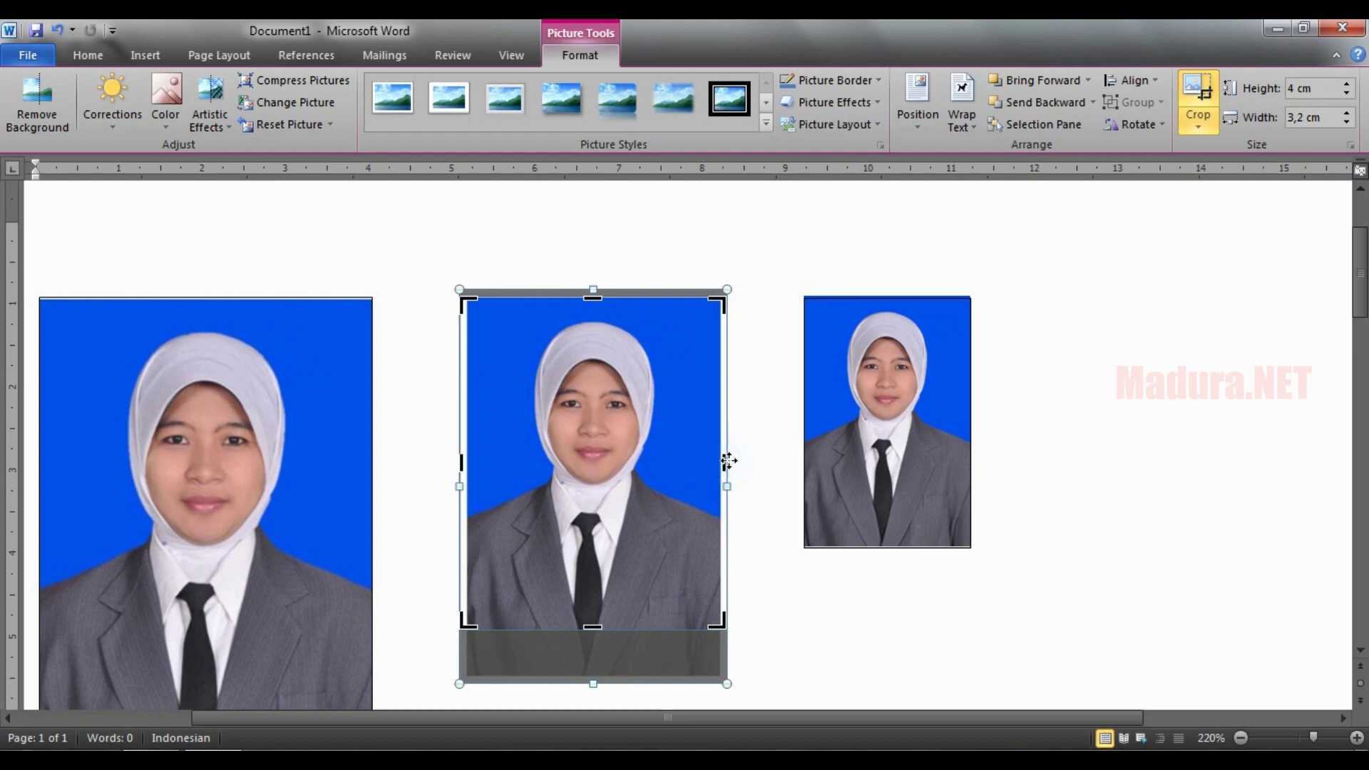
{"action": "left_click_drag", "start_coordinate": [724, 461], "coordinate": [717, 483]}
{"action": "left_click_drag", "start_coordinate": [458, 463], "coordinate": [467, 463]}
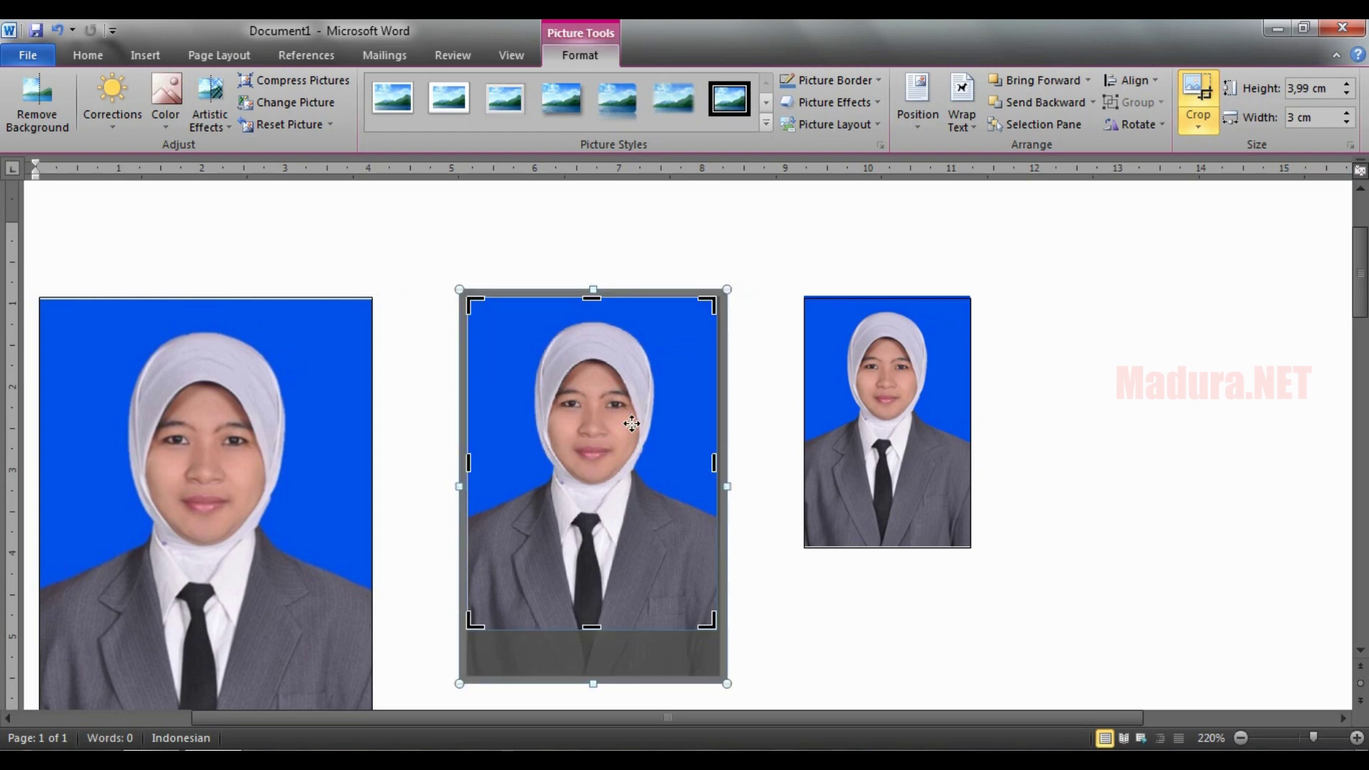
{"action": "left_click", "coordinate": [37, 389]}
{"action": "left_click", "coordinate": [740, 334]}
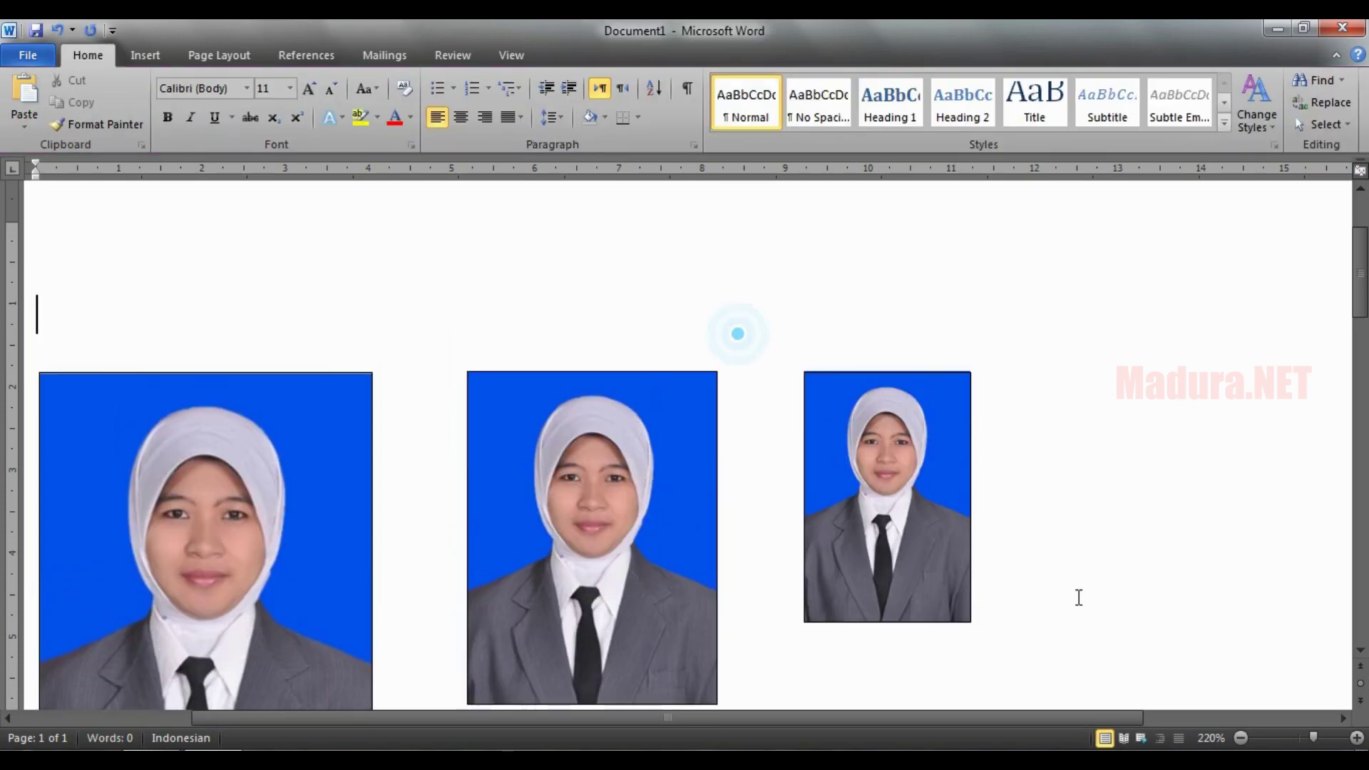
{"action": "left_click", "coordinate": [1241, 738]}
{"action": "left_click", "coordinate": [1242, 738]}
{"action": "left_click", "coordinate": [1241, 738]}
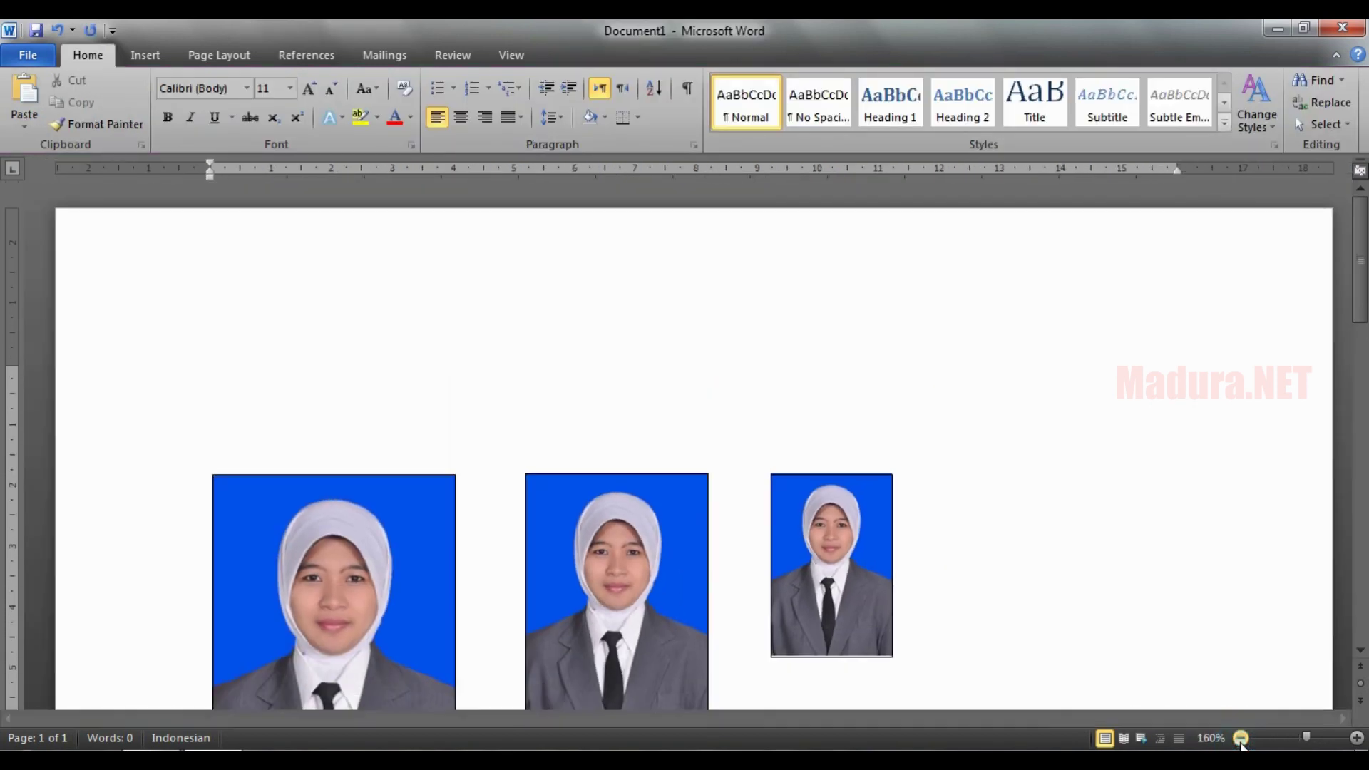
{"action": "left_click", "coordinate": [1241, 738]}
{"action": "left_click", "coordinate": [1241, 738]}
{"action": "left_click", "coordinate": [1241, 738]}
{"action": "left_click", "coordinate": [1241, 738]}
{"action": "left_click", "coordinate": [1241, 737]}
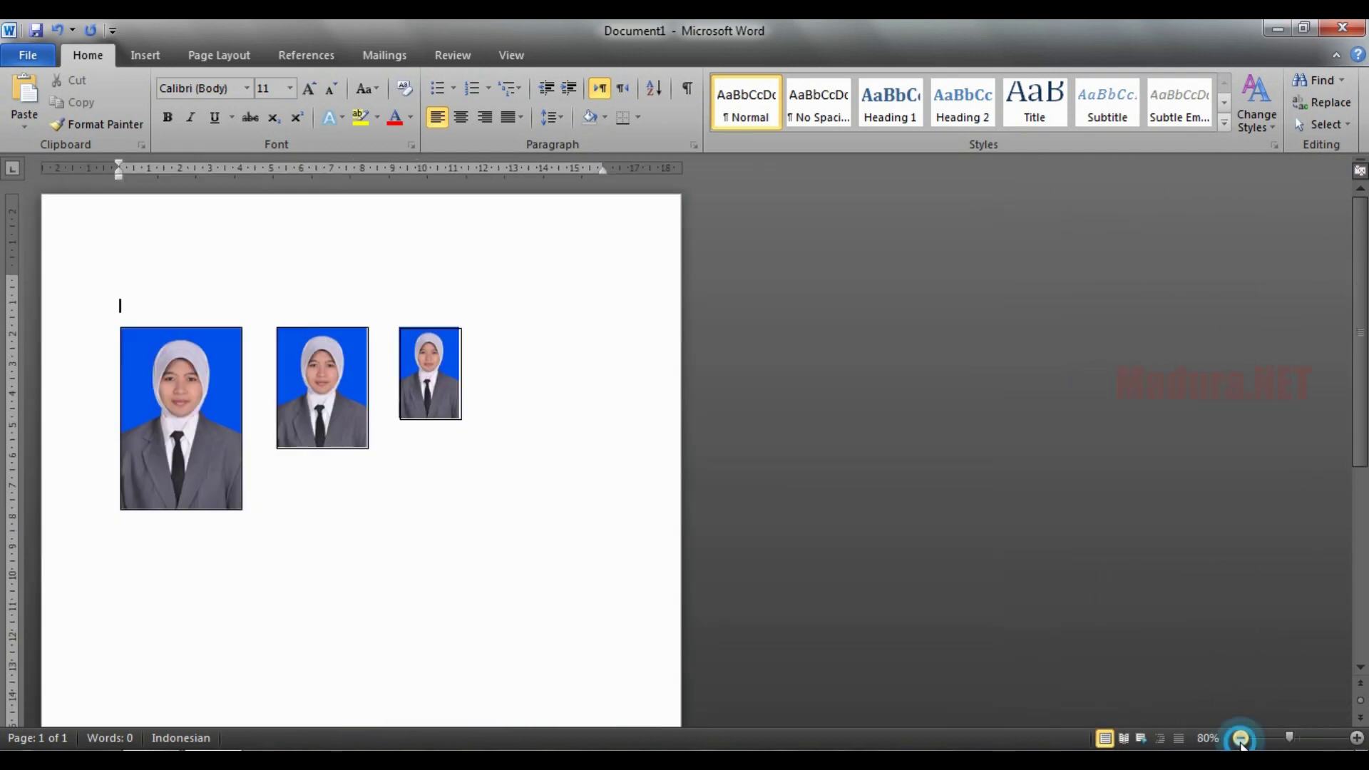
{"action": "left_click", "coordinate": [623, 423]}
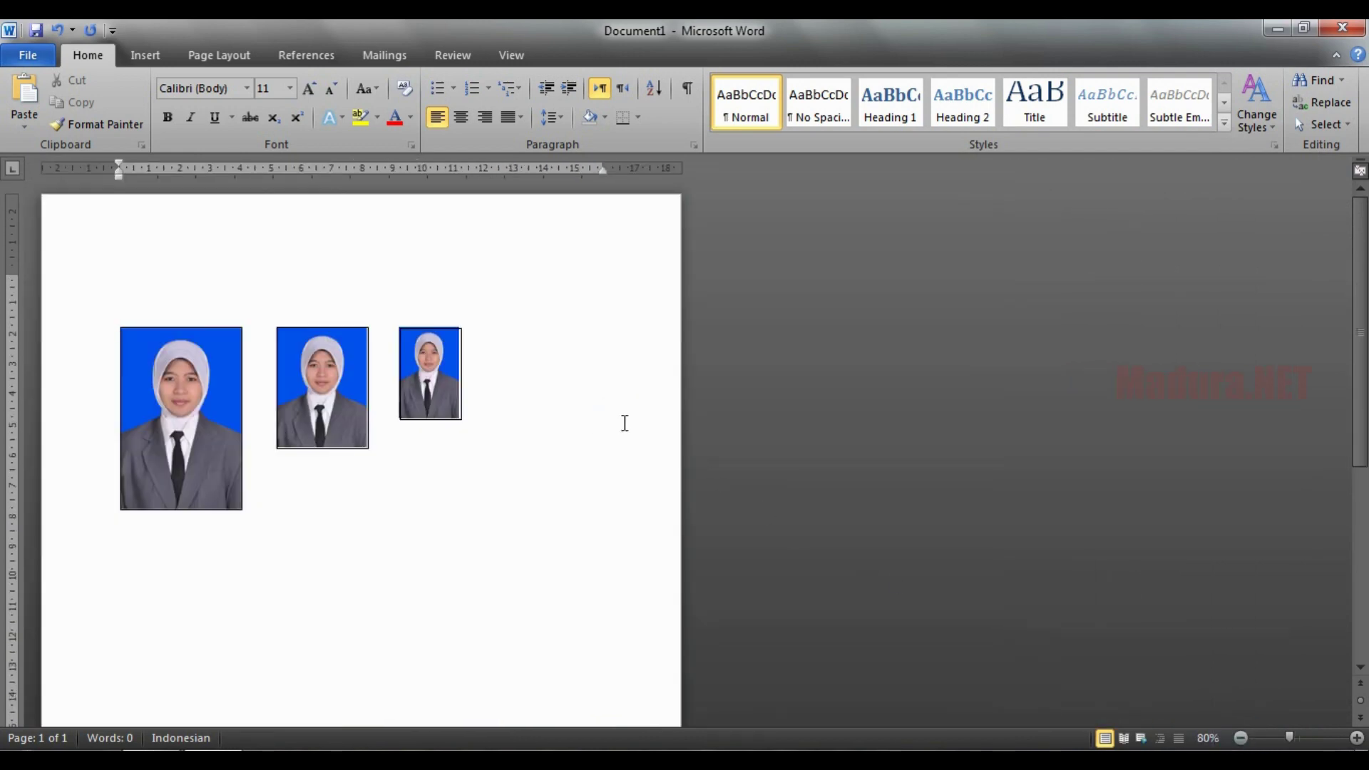
{"action": "left_click", "coordinate": [1356, 738]}
{"action": "left_click", "coordinate": [1356, 738]}
{"action": "left_click", "coordinate": [1356, 738]}
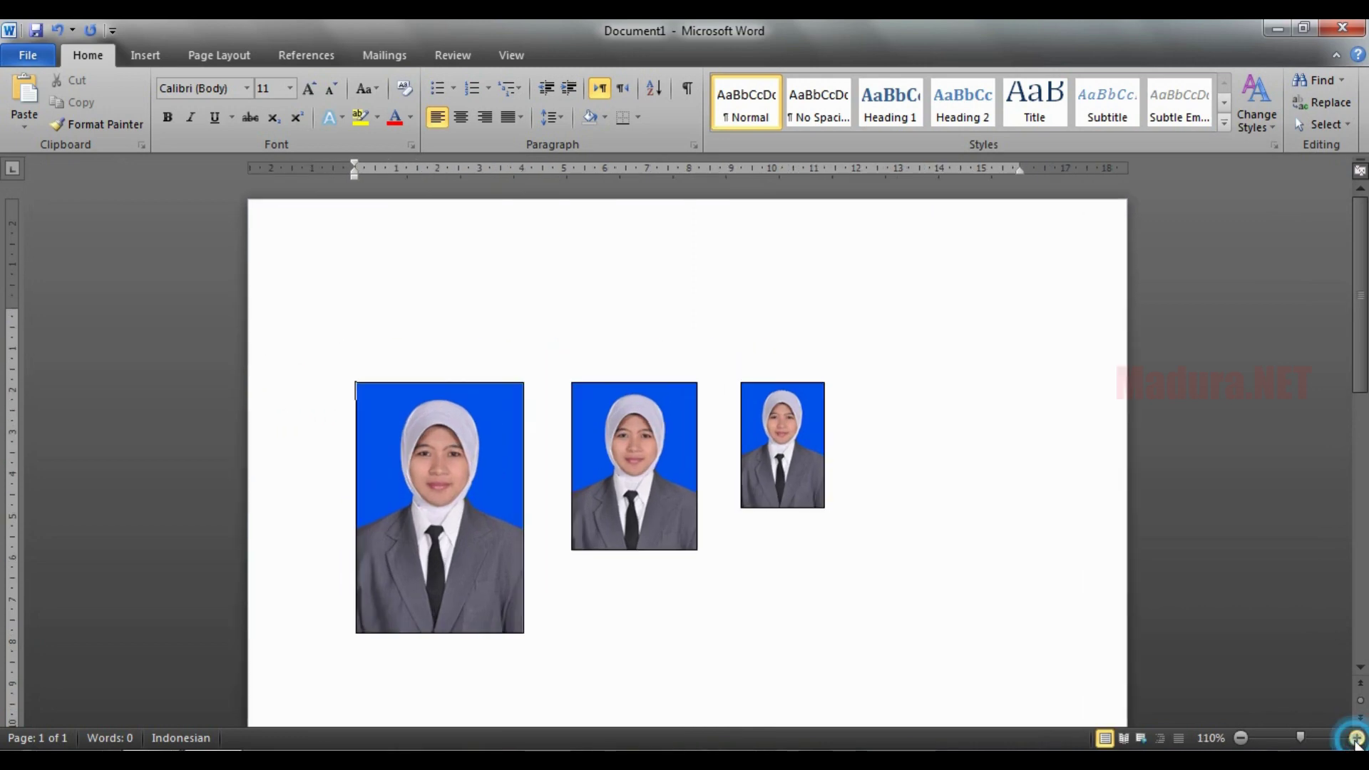
{"action": "left_click", "coordinate": [1355, 737]}
{"action": "left_click", "coordinate": [1356, 738]}
{"action": "left_click", "coordinate": [1356, 738]}
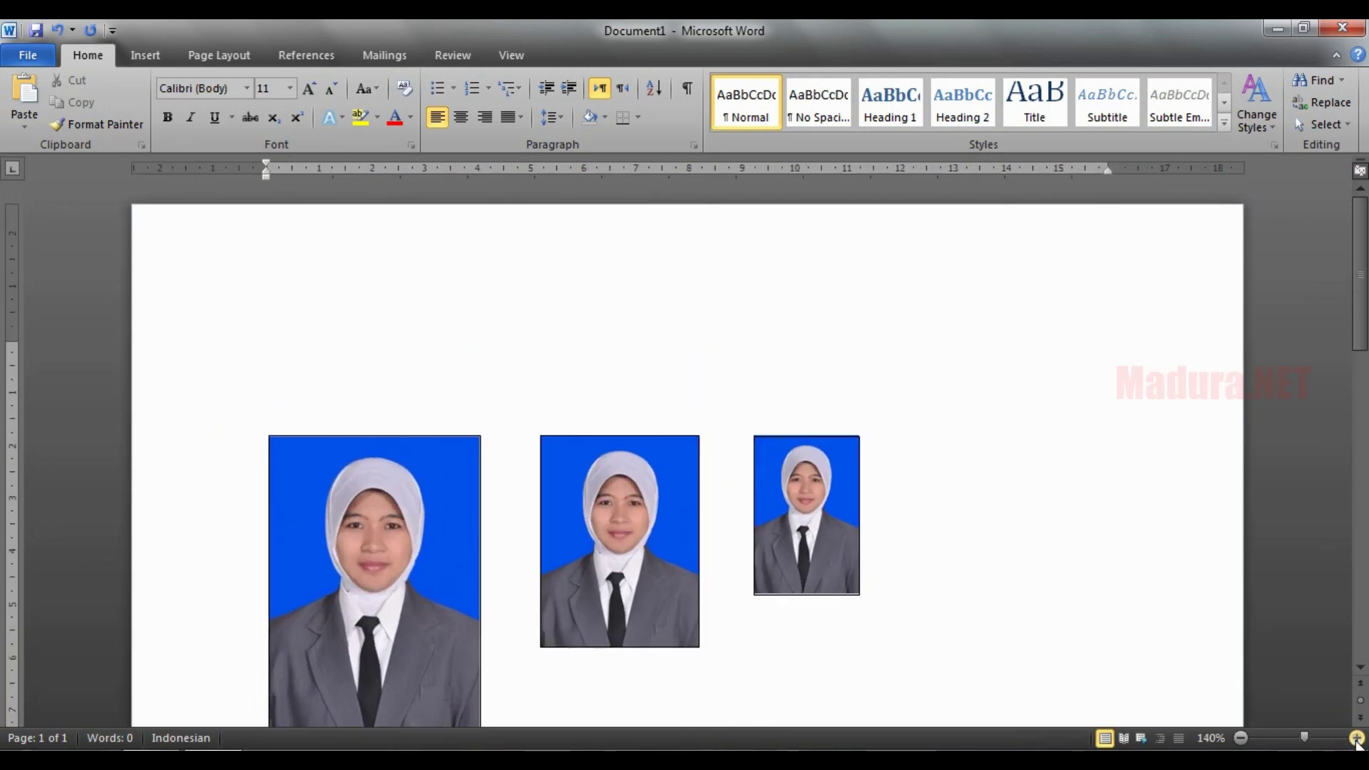
{"action": "left_click", "coordinate": [1356, 738]}
{"action": "scroll", "coordinate": [1109, 587], "scroll_direction": "down", "scroll_amount": 8}
{"action": "scroll", "coordinate": [1112, 589], "scroll_direction": "up", "scroll_amount": 3}
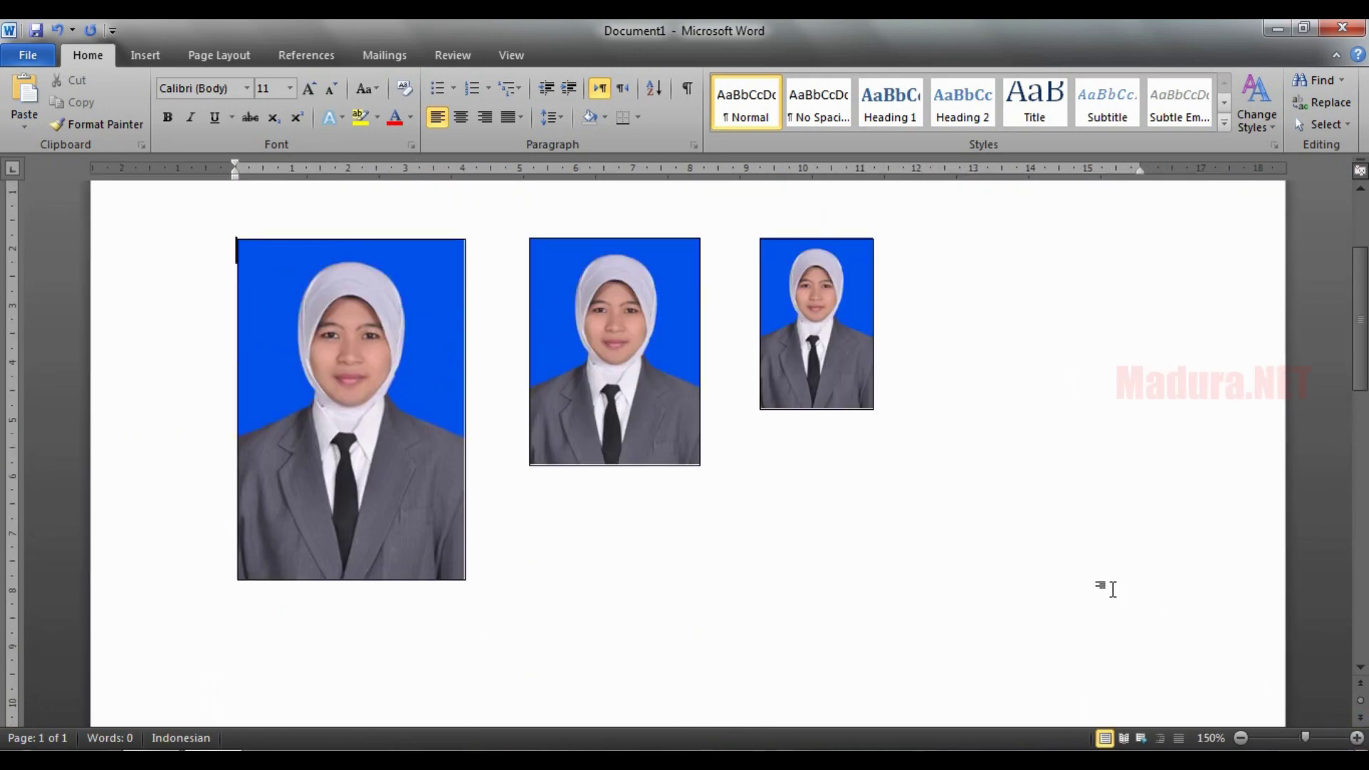
{"action": "scroll", "coordinate": [1112, 589], "scroll_direction": "up", "scroll_amount": 2}
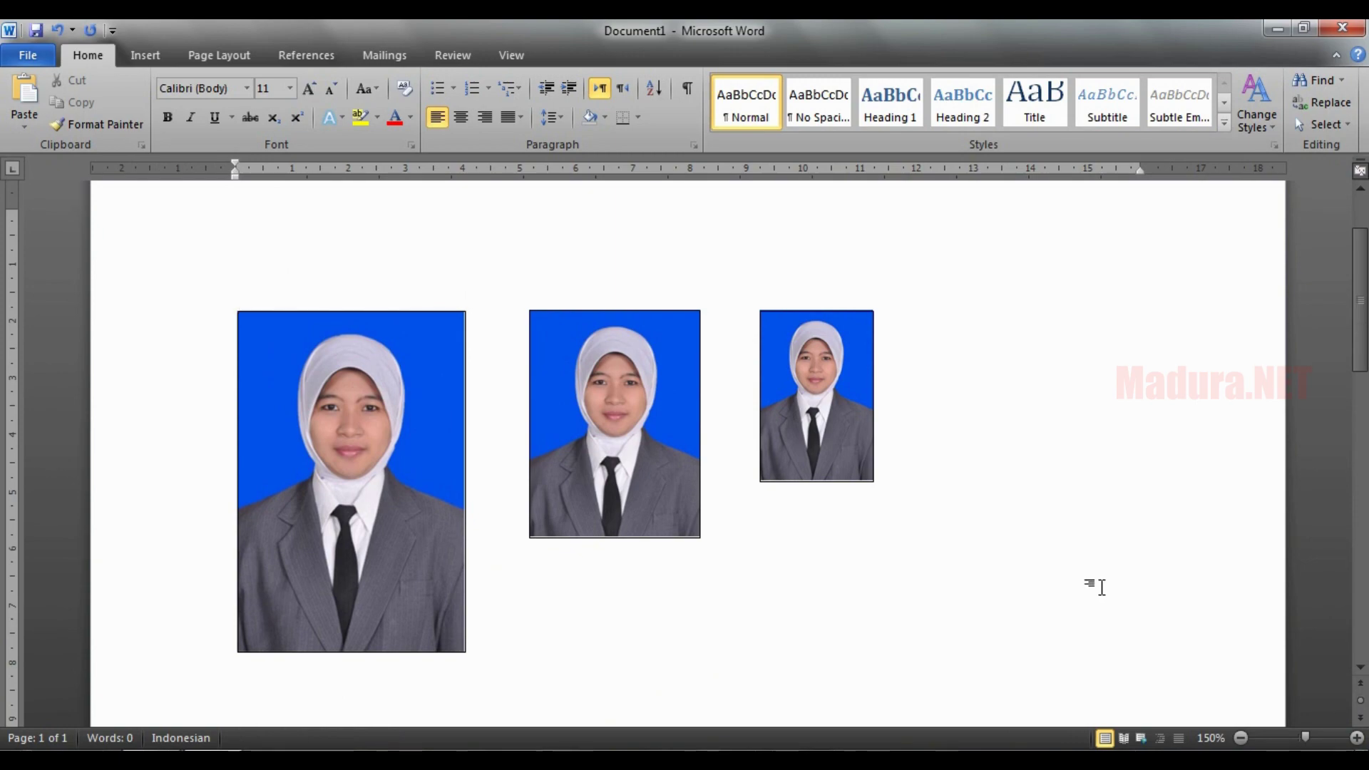